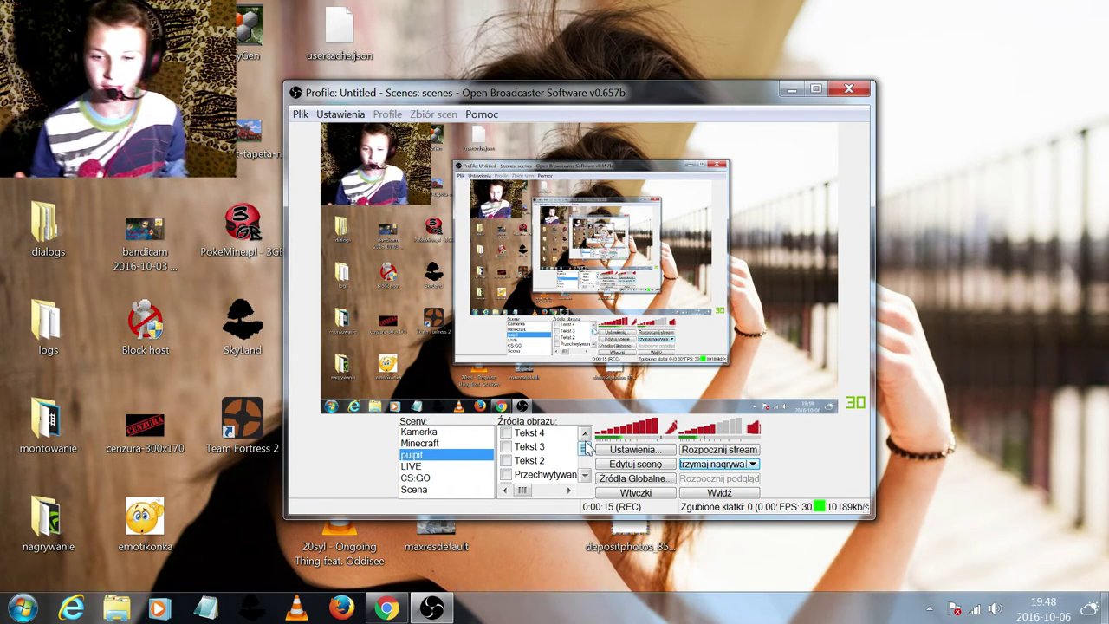
# - Enable the Tekst 3 source in the pulpit scene briefly, then disable it again
pyautogui.scroll(-3, 586, 454)
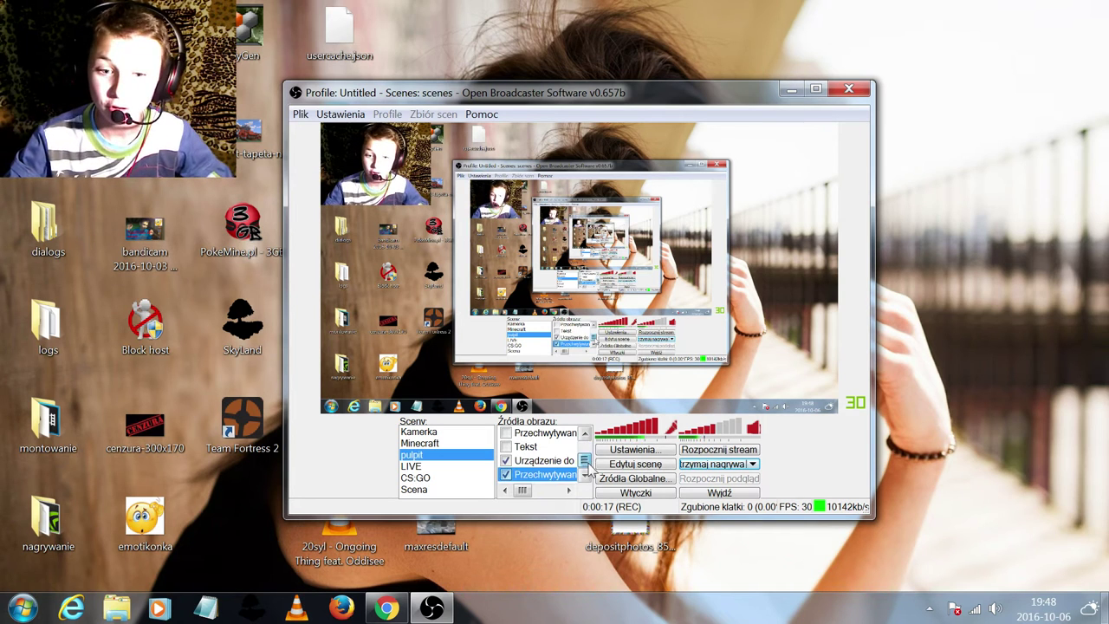
pyautogui.scroll(3, 587, 454)
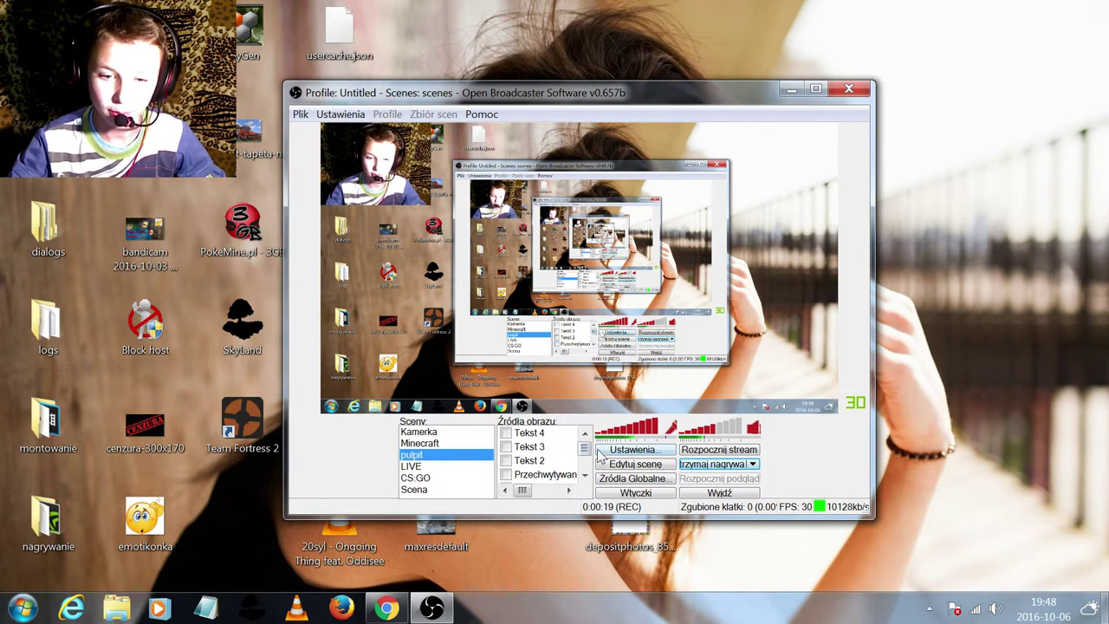
pyautogui.scroll(-2, 545, 455)
pyautogui.scroll(2, 545, 455)
pyautogui.moveTo(559, 96); pyautogui.dragTo(604, 87)
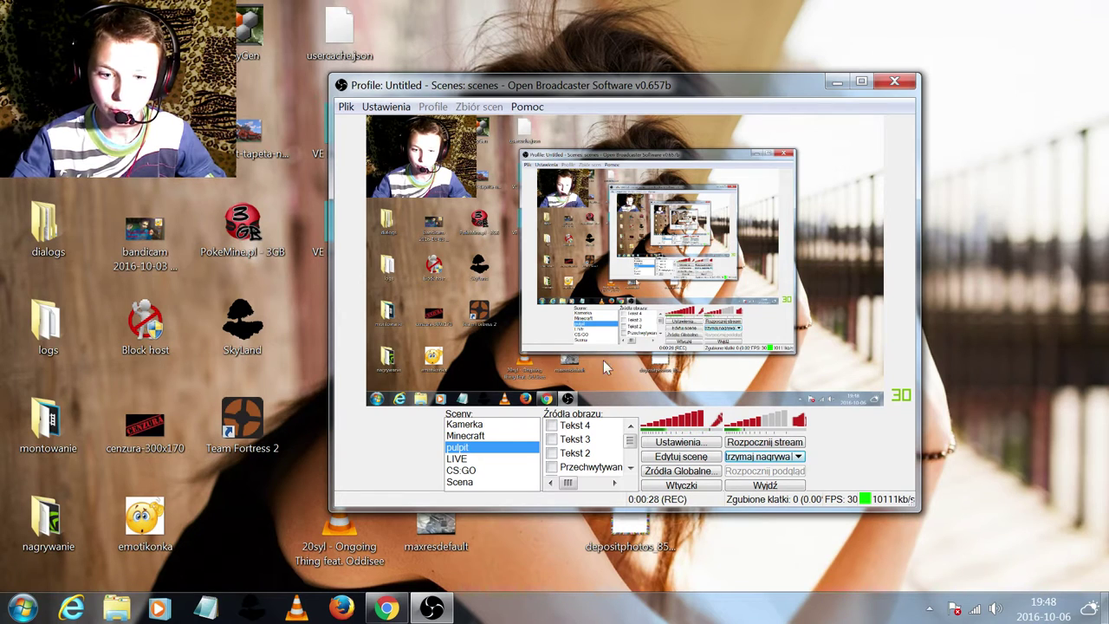
pyautogui.click(551, 439)
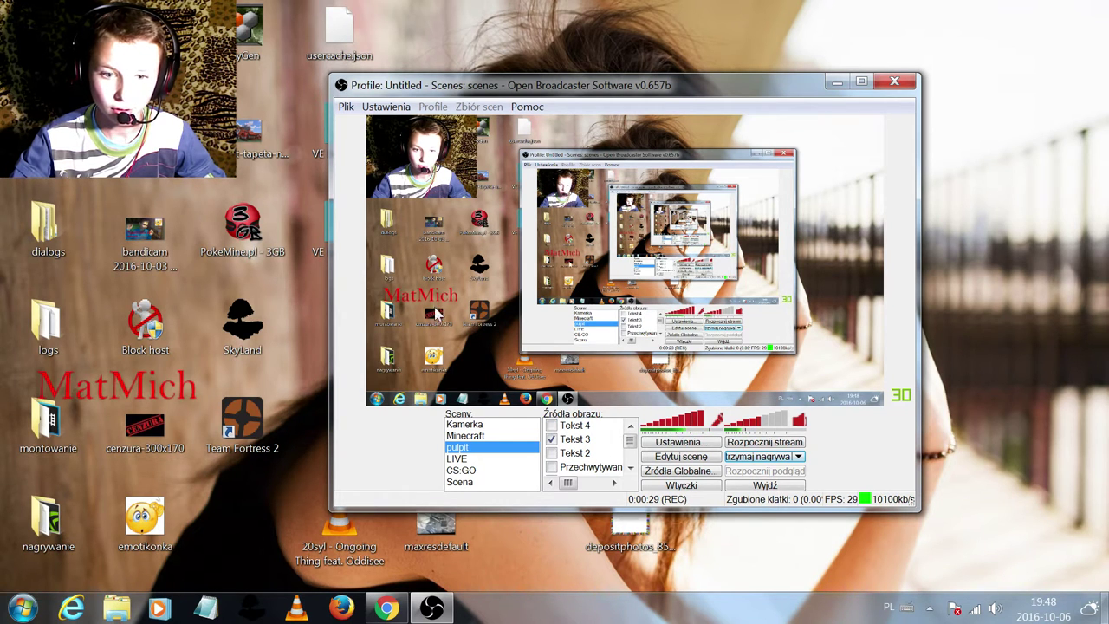
pyautogui.click(551, 440)
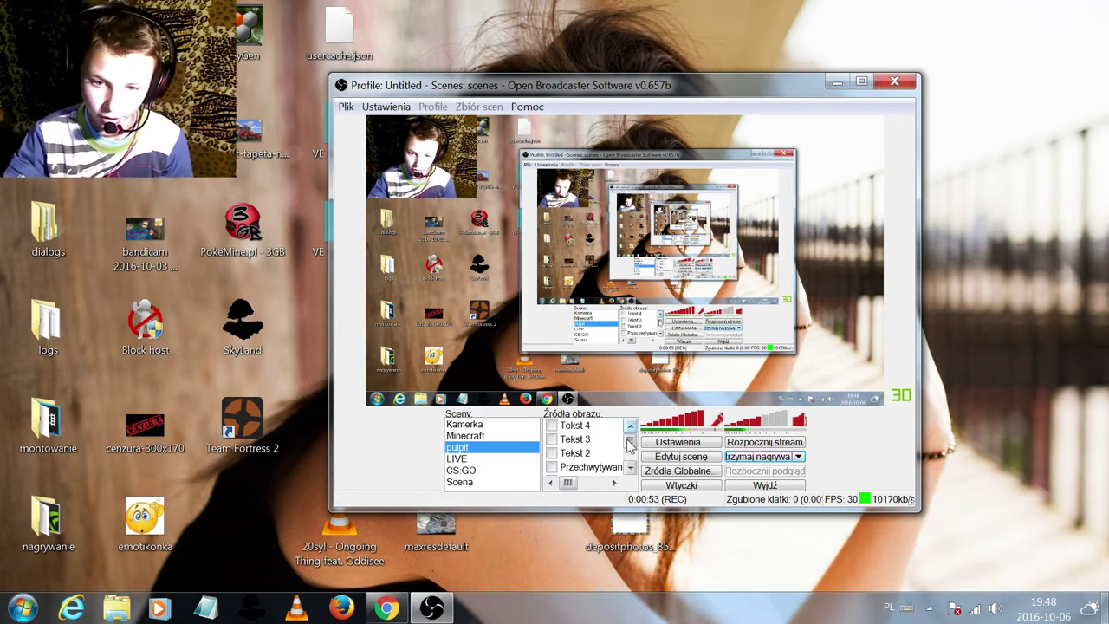
# - Open the encoding (Kodowanie) settings, select Nvidia NVENC as the encoder and examine the maximum bitrate setting's description
pyautogui.moveTo(919, 511); pyautogui.dragTo(940, 522)
pyautogui.click(721, 461)
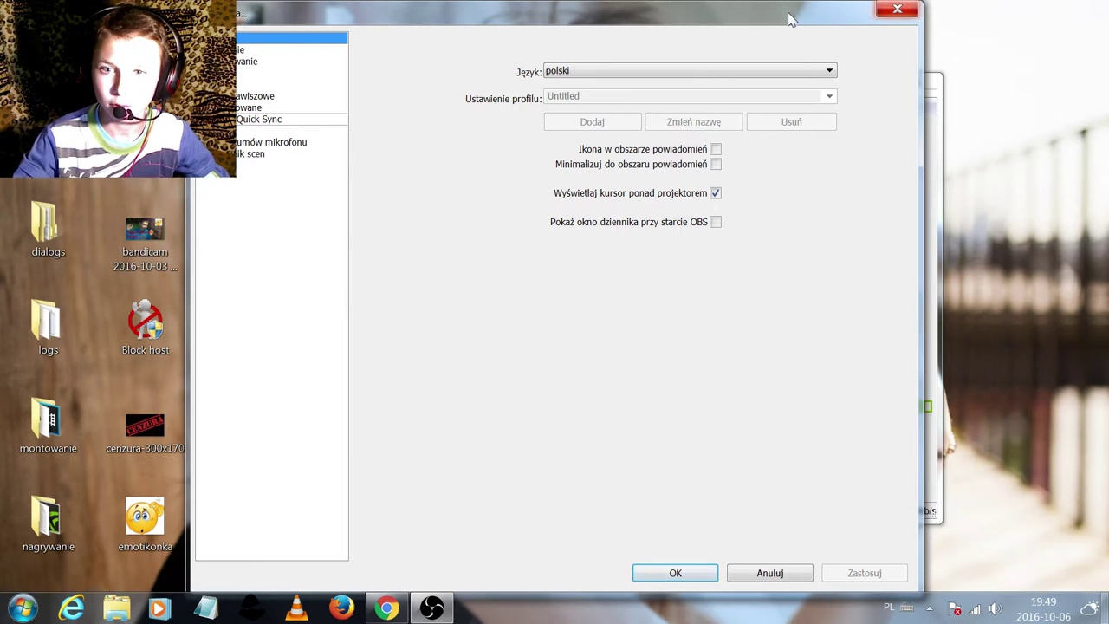
pyautogui.moveTo(785, 15); pyautogui.dragTo(855, 22)
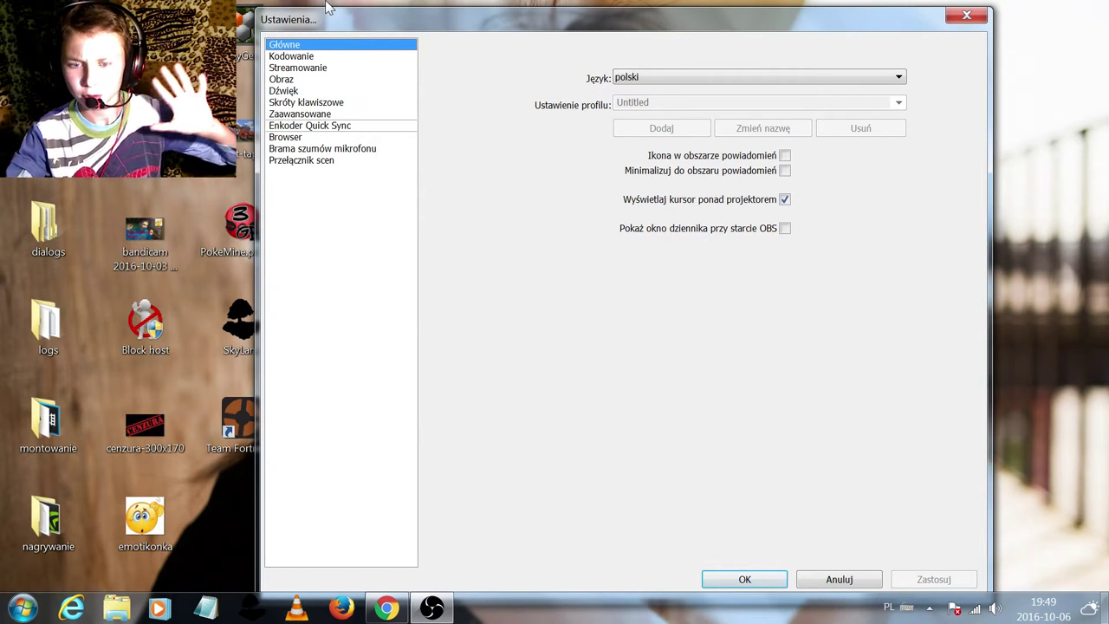
pyautogui.click(309, 57)
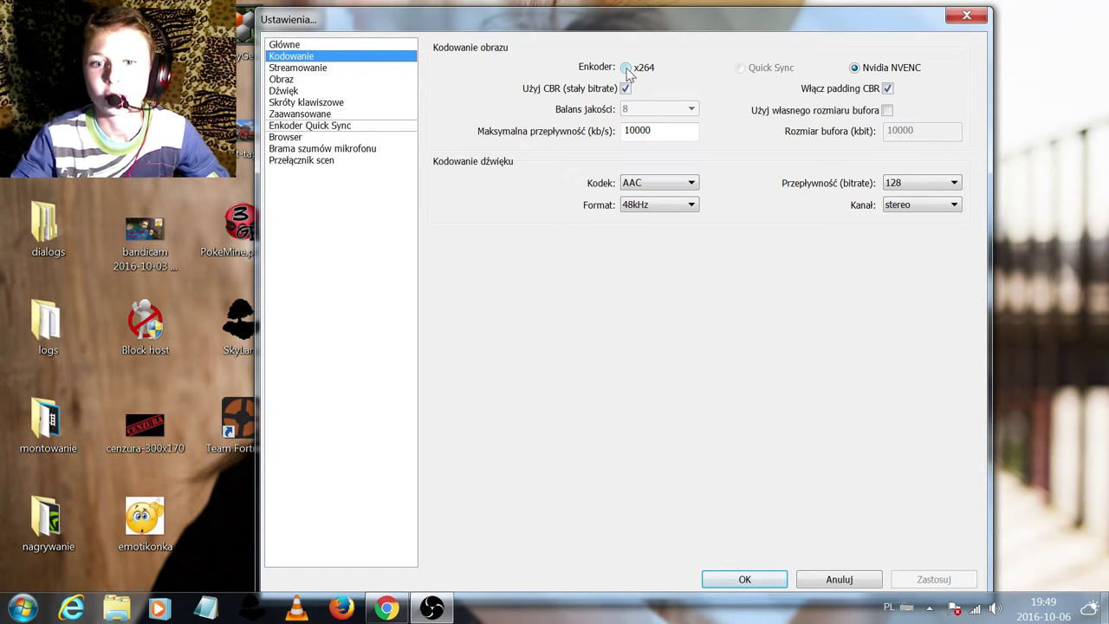
pyautogui.moveTo(648, 33); pyautogui.dragTo(644, 27)
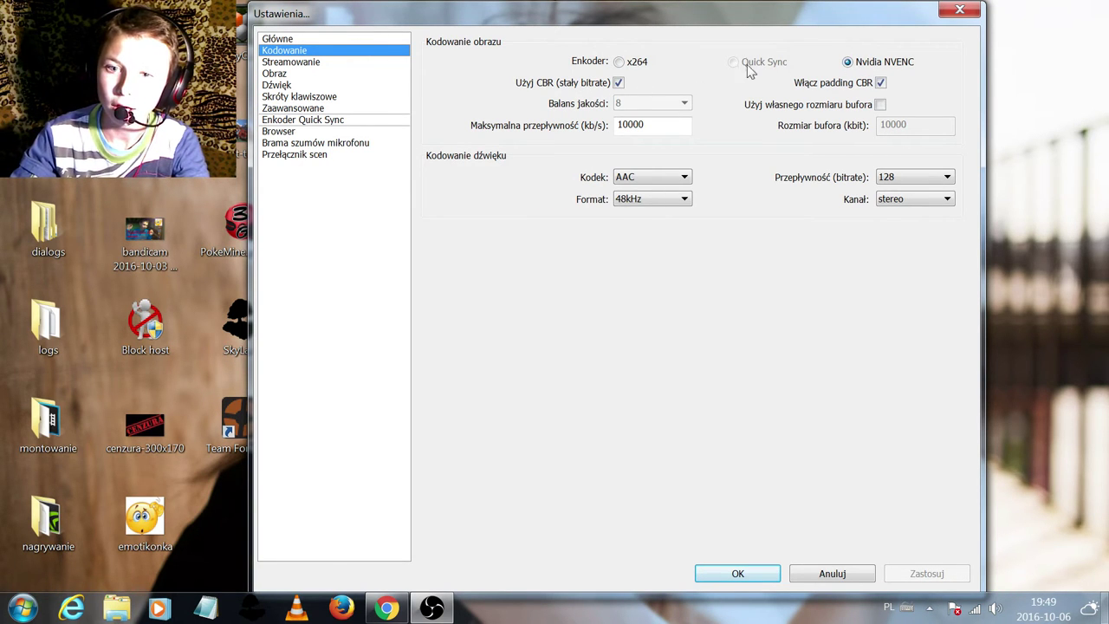
pyautogui.click(848, 64)
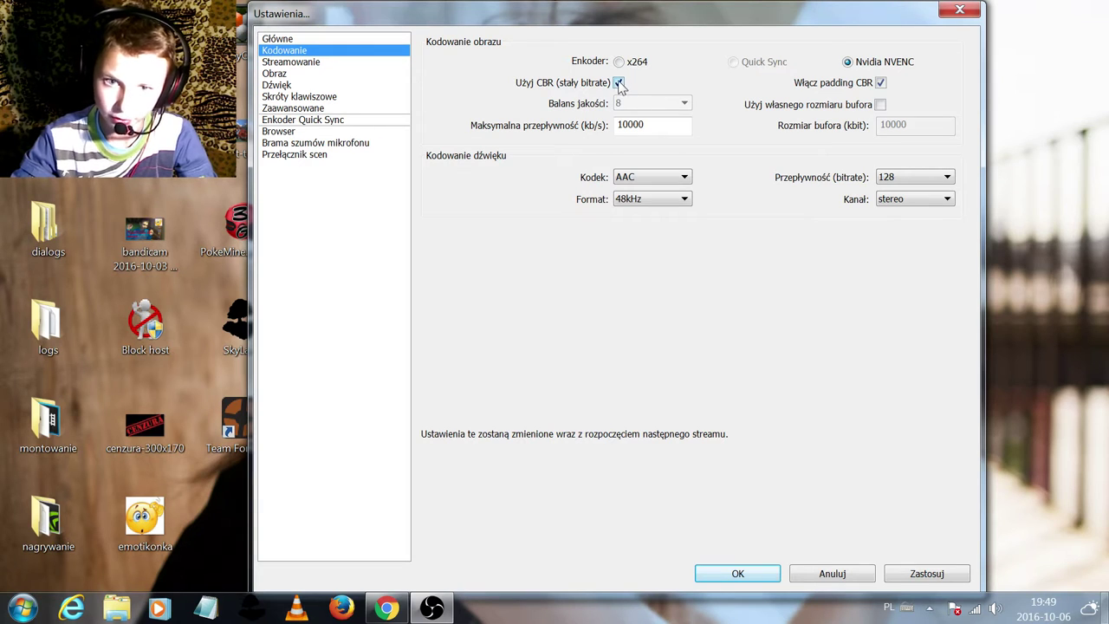
pyautogui.moveTo(643, 125); pyautogui.dragTo(610, 125)
pyautogui.click(658, 127)
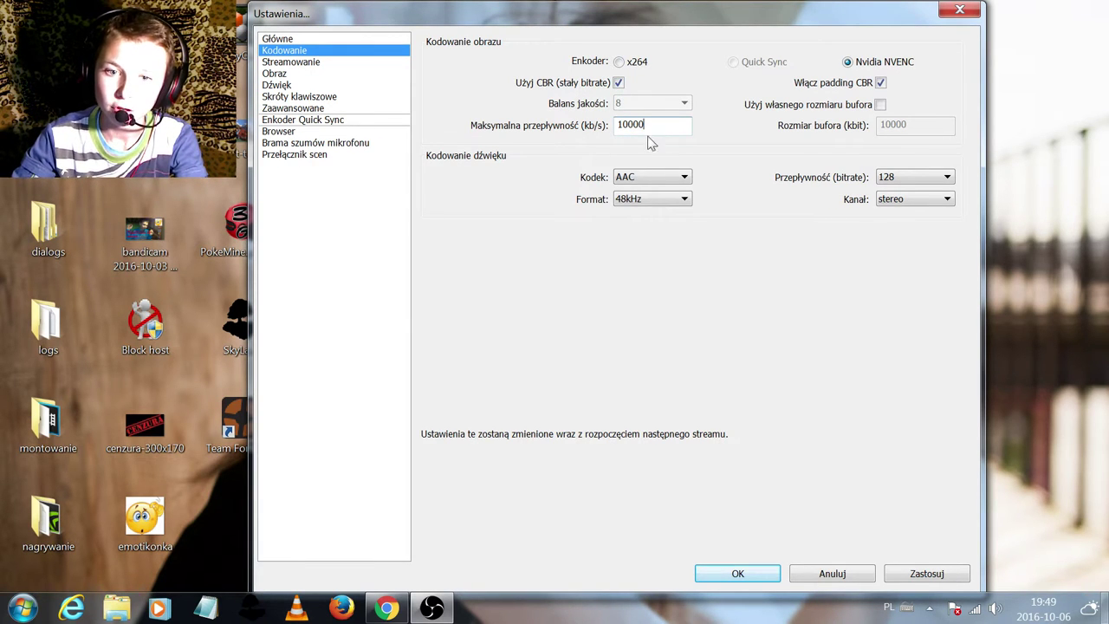
pyautogui.moveTo(653, 129)
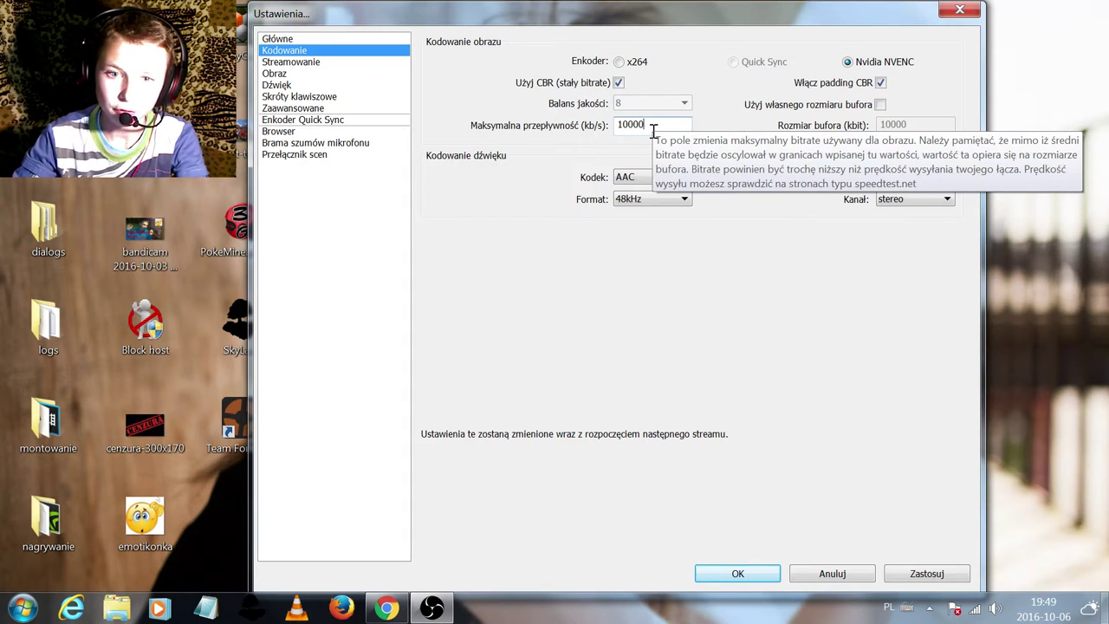
# - Go to the video (Obraz) settings without saving the encoding changes, and set the downscale to 1.50 (1280x720) and FPS to 60
pyautogui.click(277, 76)
pyautogui.click(569, 363)
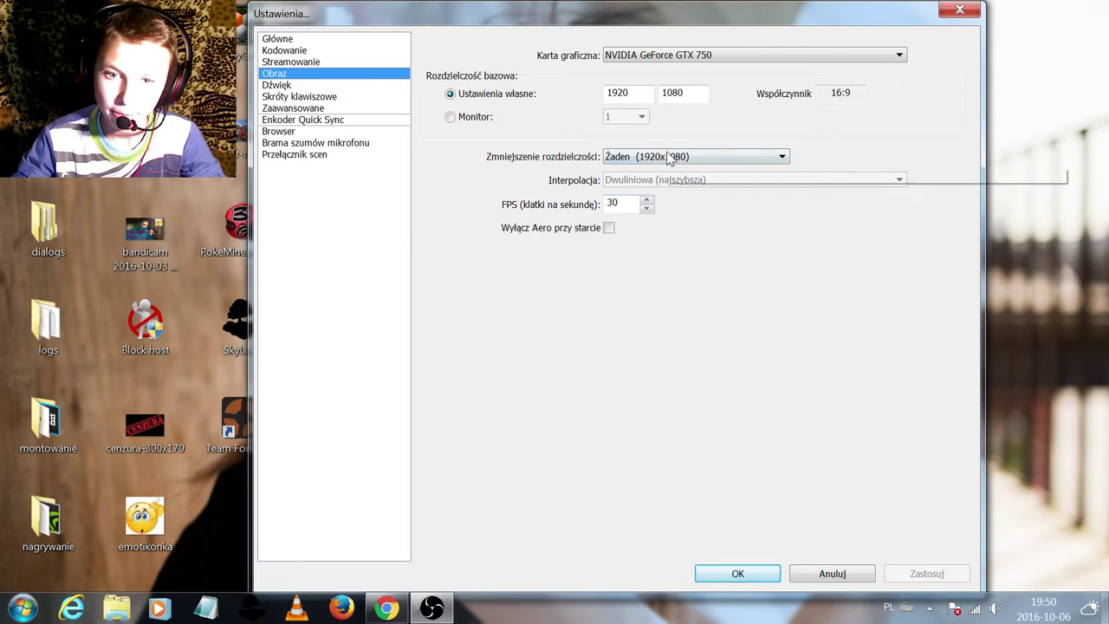
pyautogui.click(672, 160)
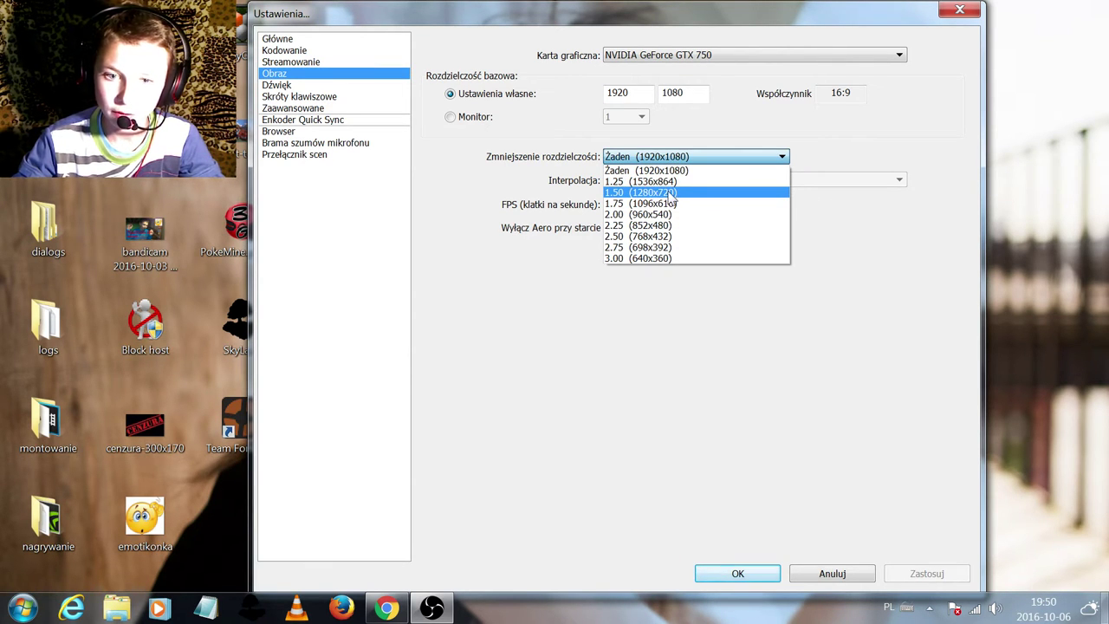
pyautogui.click(670, 198)
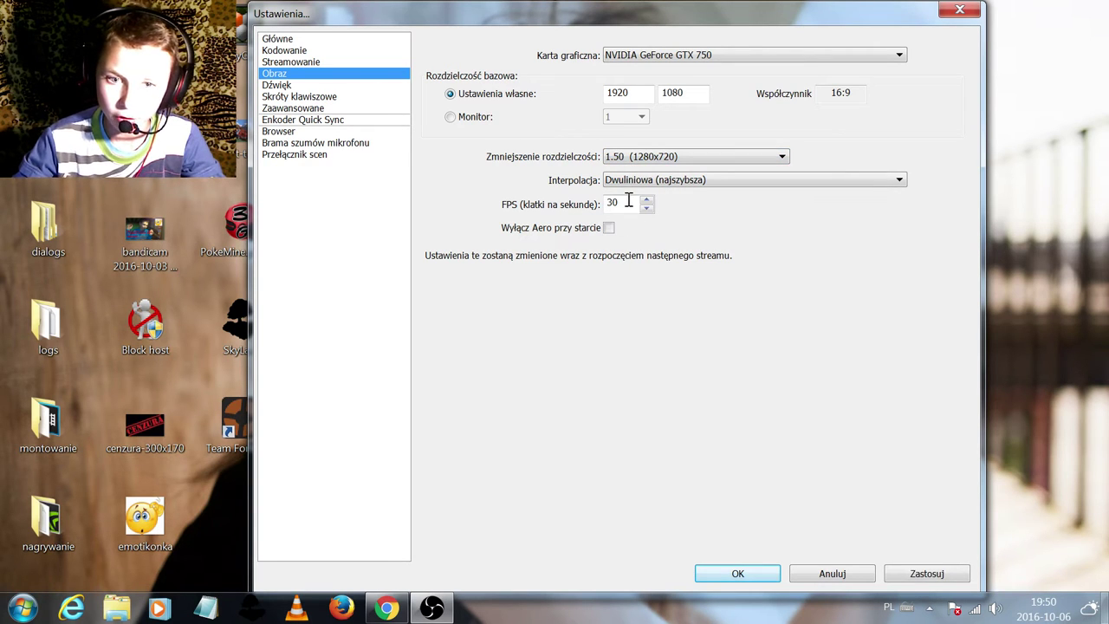
pyautogui.click(645, 201)
pyautogui.doubleClick(612, 202)
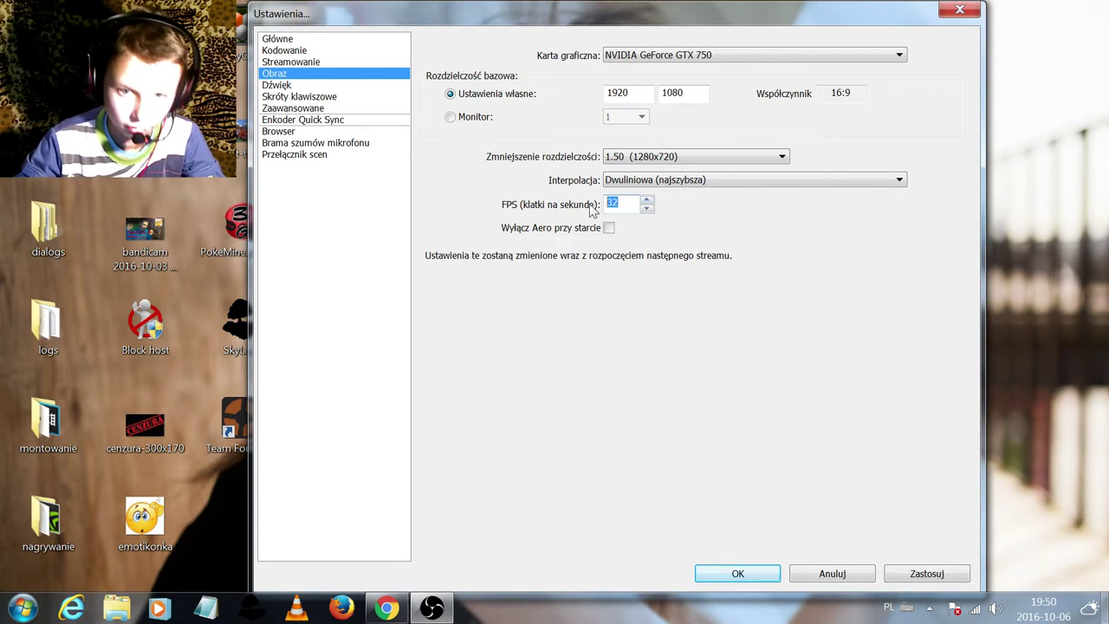
pyautogui.press('BackSpace')
pyautogui.write('60')
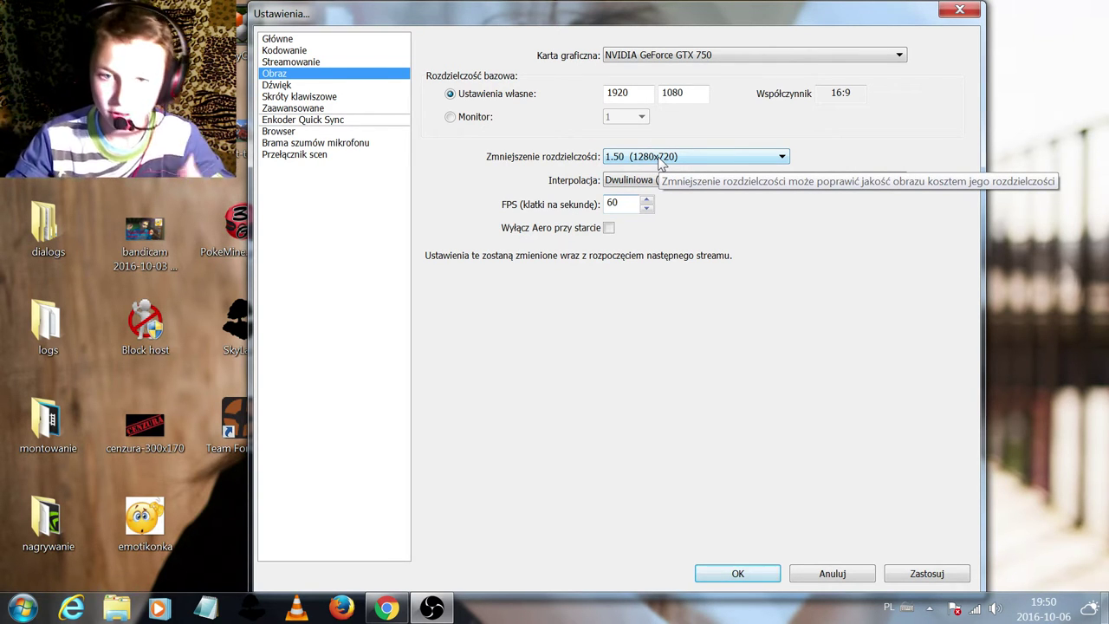
# - Reselect the 1.50 (1280x720) resolution downscale and set the FPS to 30
pyautogui.click(661, 159)
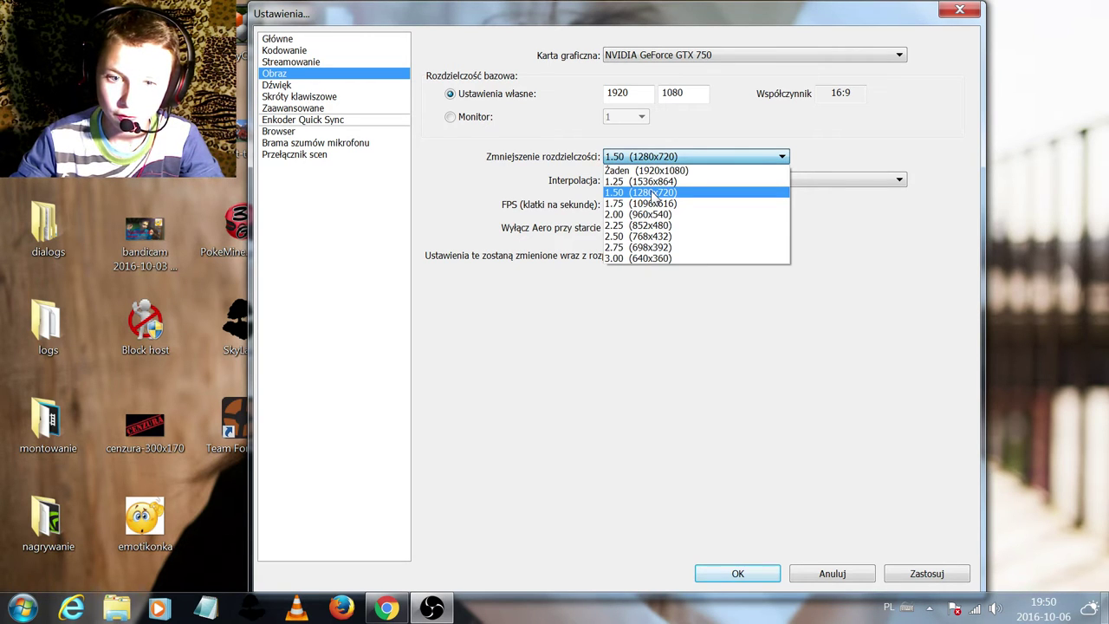
pyautogui.click(652, 194)
pyautogui.moveTo(622, 202); pyautogui.dragTo(574, 213)
pyautogui.press('BackSpace')
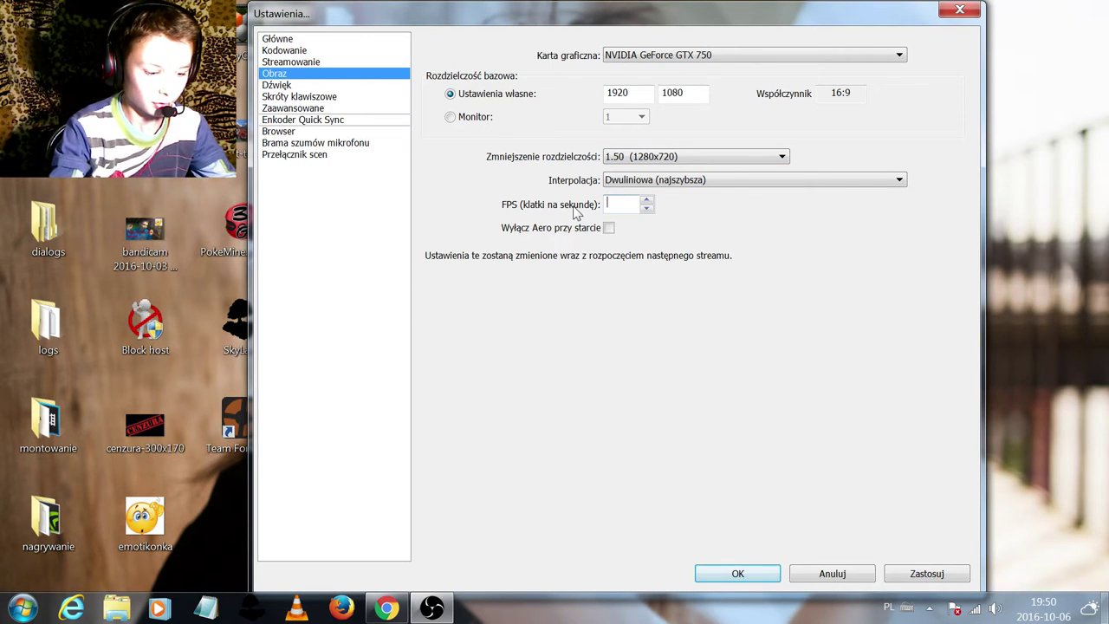
pyautogui.write('30')
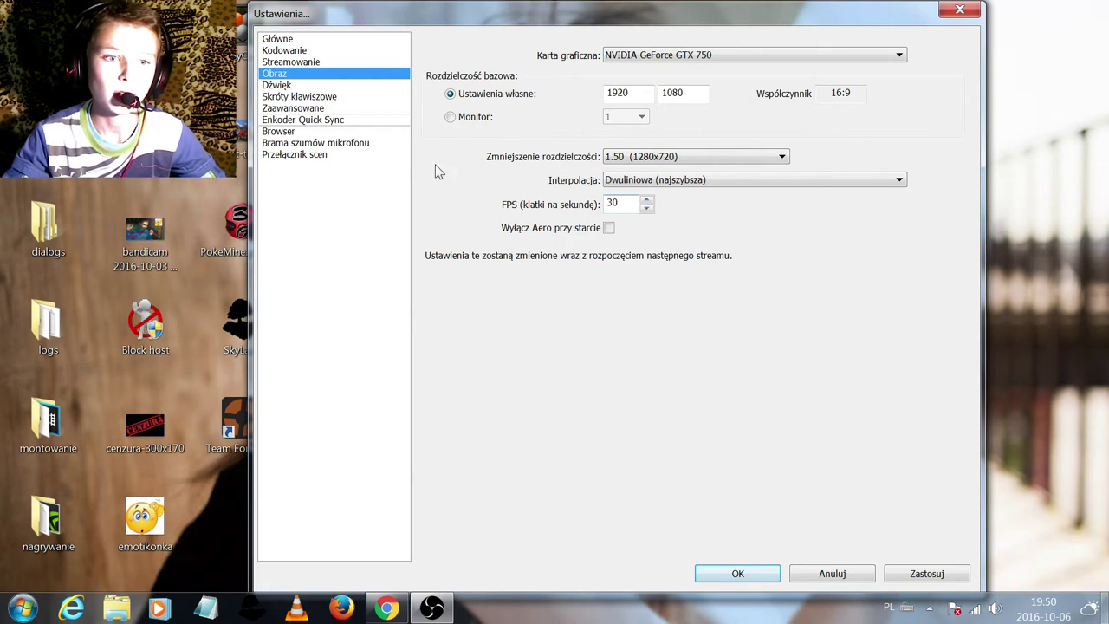
# - Return to the encoding settings without saving the video changes and examine the maximum bitrate value
pyautogui.click(283, 50)
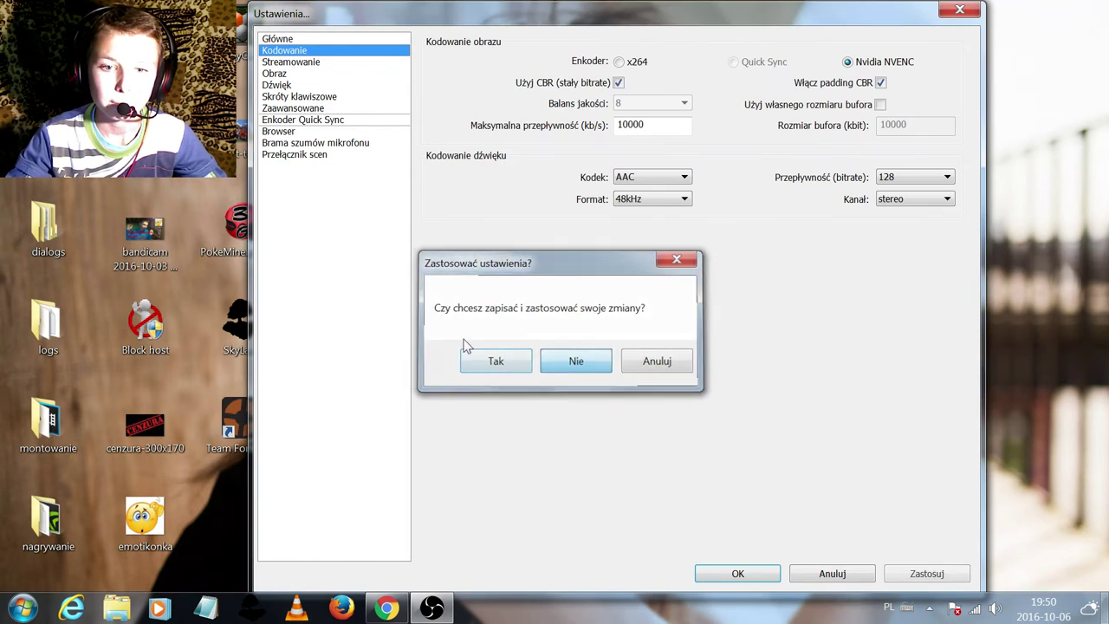
pyautogui.click(577, 361)
pyautogui.click(651, 138)
pyautogui.moveTo(651, 138); pyautogui.dragTo(624, 152)
pyautogui.click(649, 126)
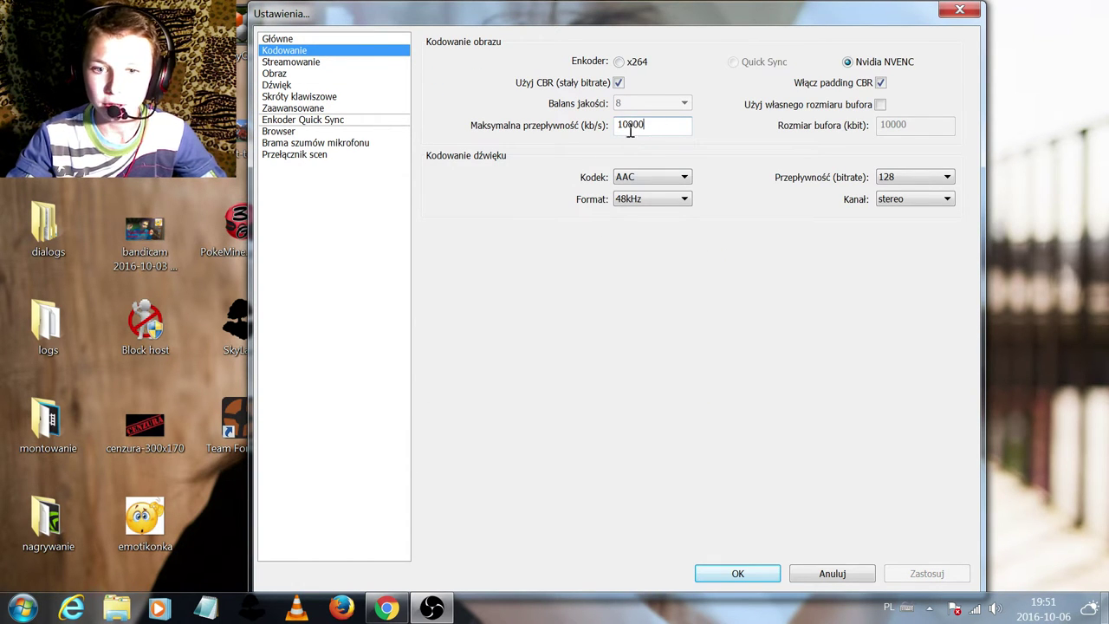
# - In the video settings, set the resolution downscale to 1.50 (1280x720) and the FPS to 60
pyautogui.click(274, 74)
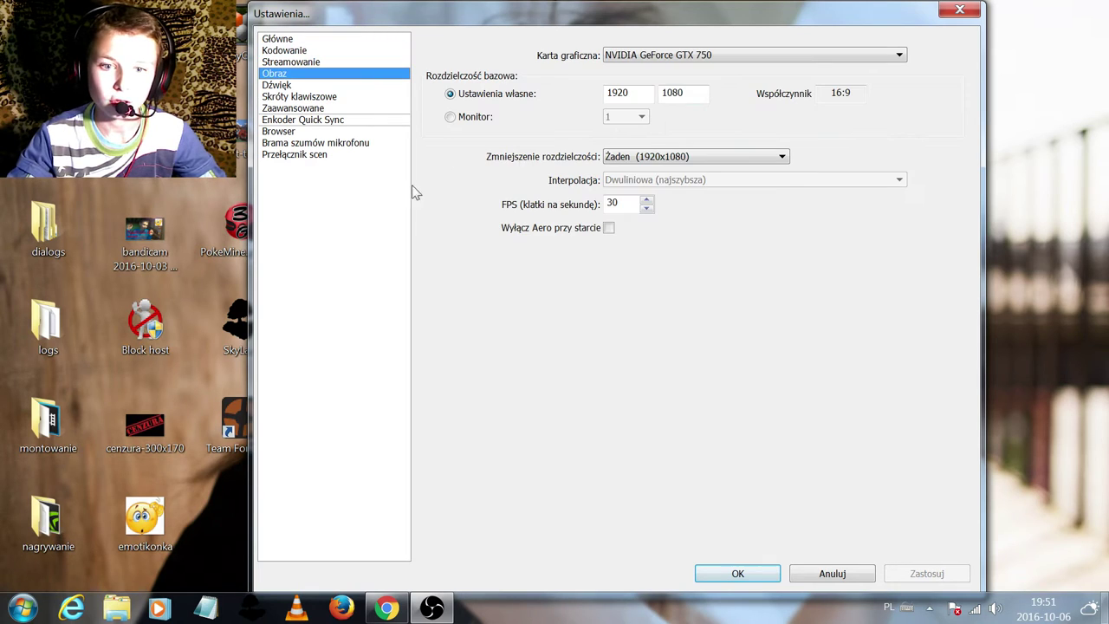
pyautogui.click(651, 157)
pyautogui.click(667, 197)
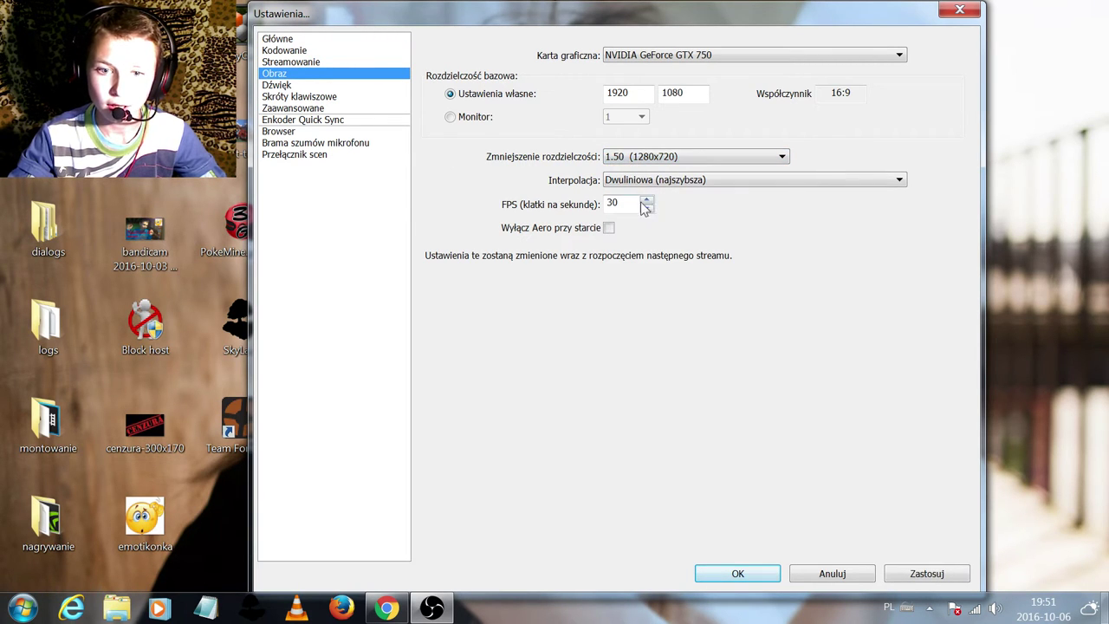
pyautogui.doubleClick(622, 205)
pyautogui.press('BackSpace')
pyautogui.write('60')
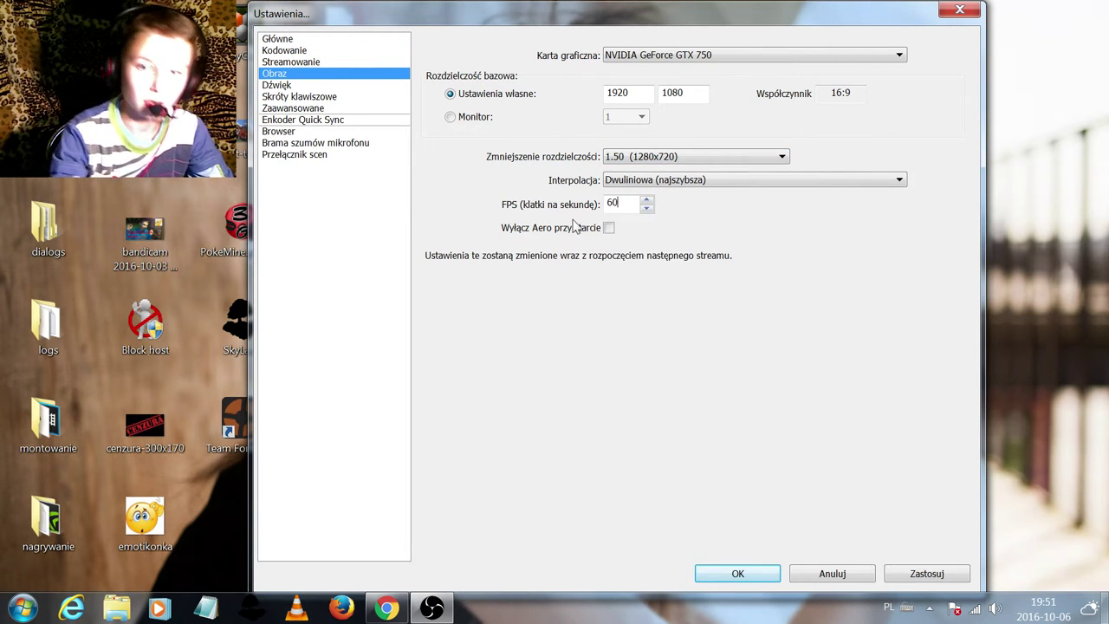
# - Discard the 720p 60 FPS changes and review the maximum bitrate in the encoding settings
pyautogui.click(290, 50)
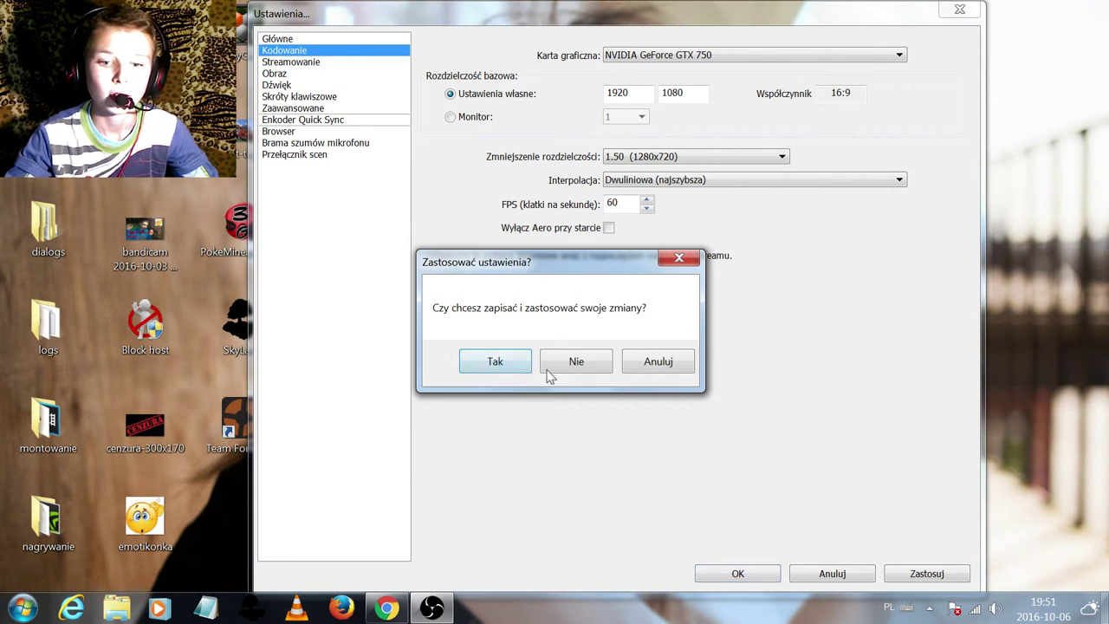
pyautogui.click(554, 366)
pyautogui.moveTo(651, 124); pyautogui.dragTo(609, 144)
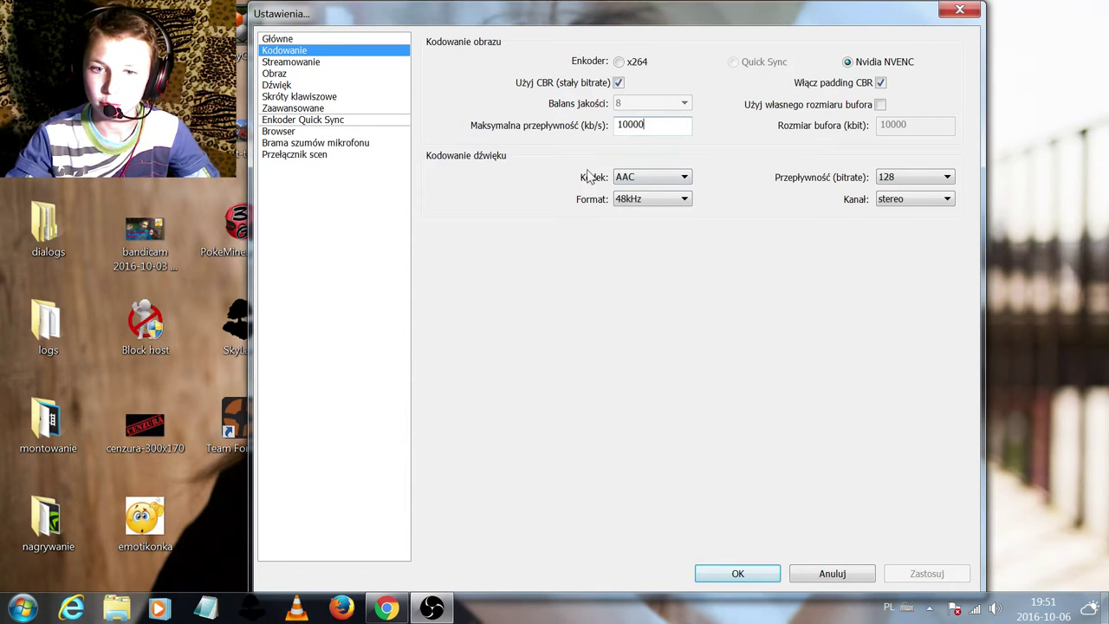
# - In the video settings, set the FPS to 60 for the undownscaled 1920x1080 resolution
pyautogui.click(270, 73)
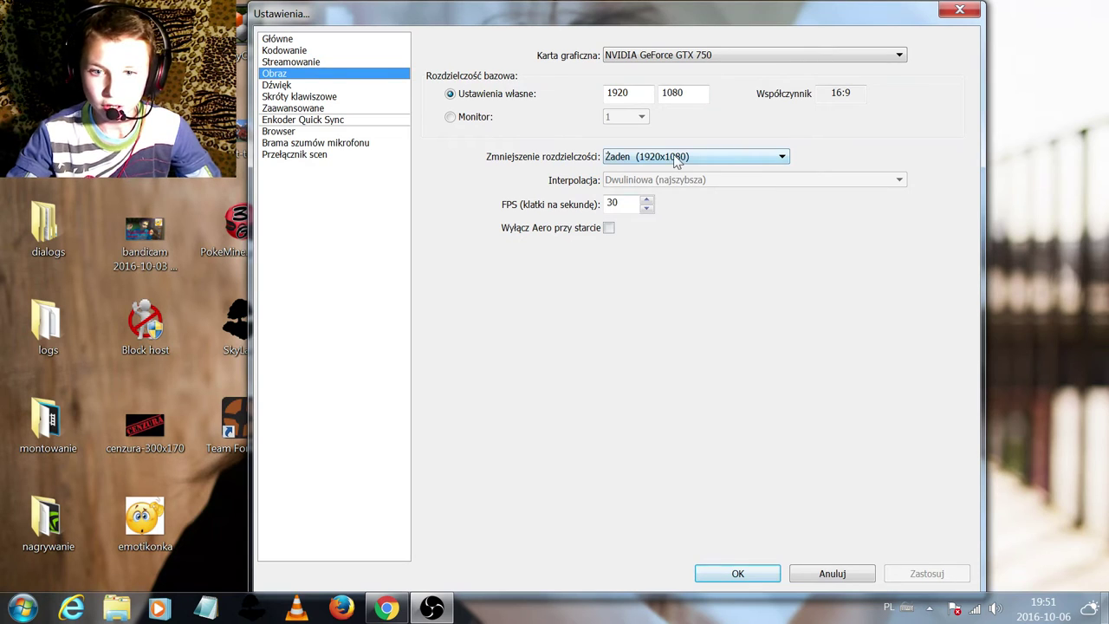
pyautogui.doubleClick(614, 203)
pyautogui.click(615, 205)
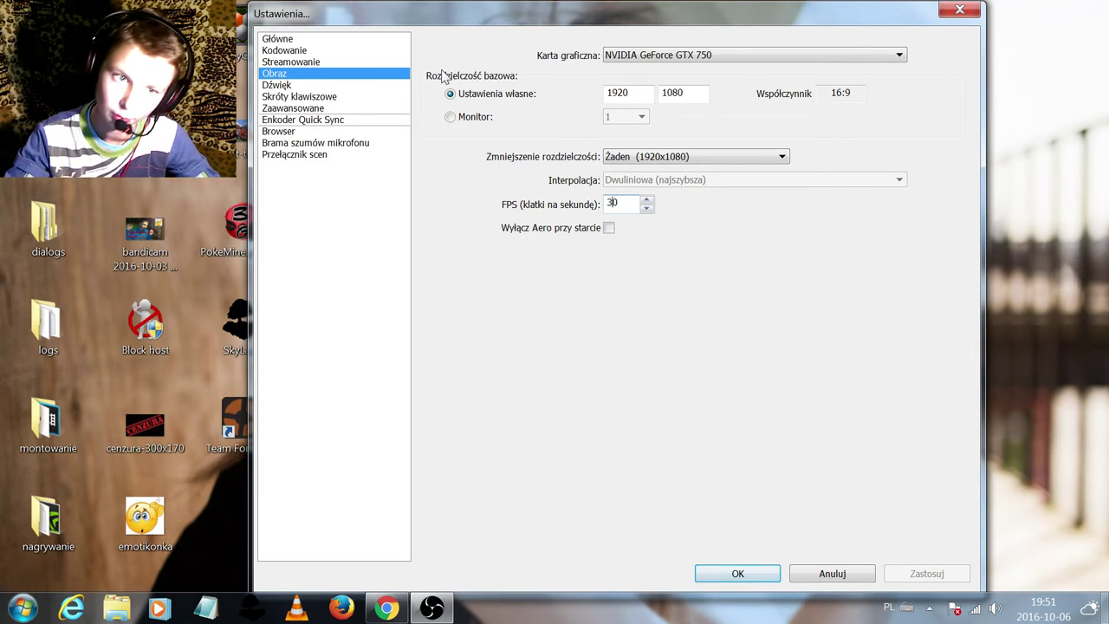
pyautogui.doubleClick(612, 202)
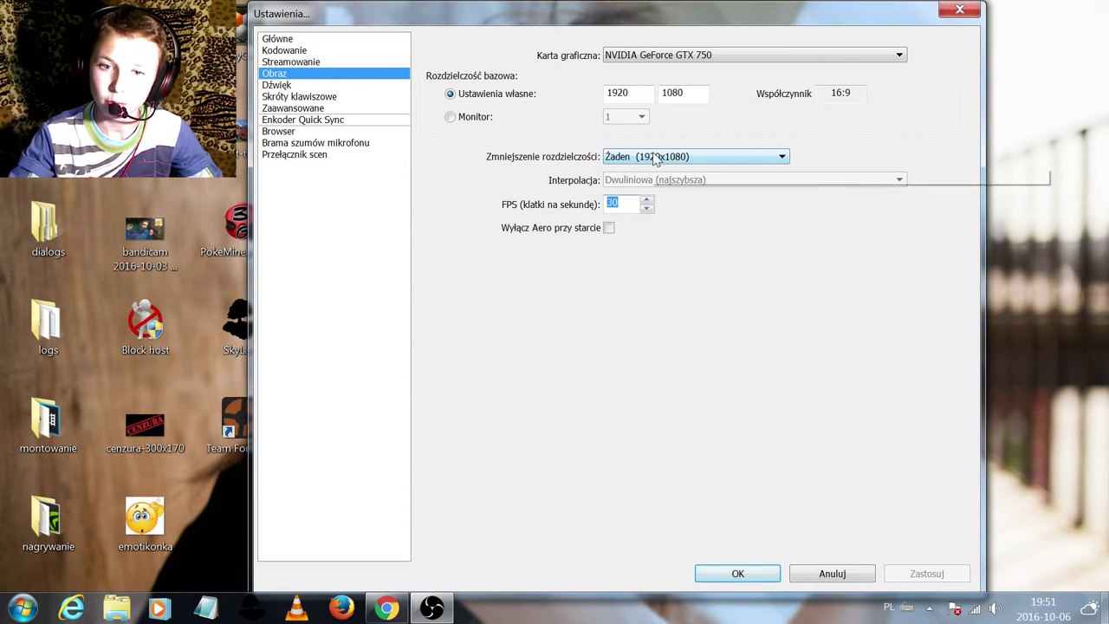
pyautogui.press('BackSpace')
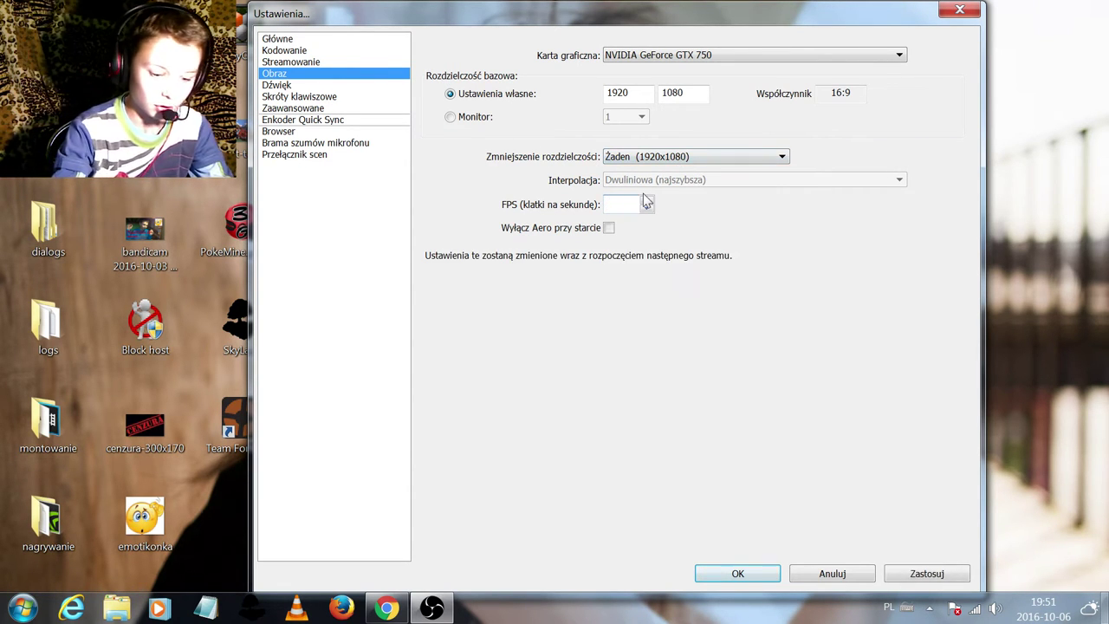
pyautogui.write('60')
# - Discard the 1080p 60 FPS change and highlight the maximum bitrate value in the encoding settings
pyautogui.click(279, 50)
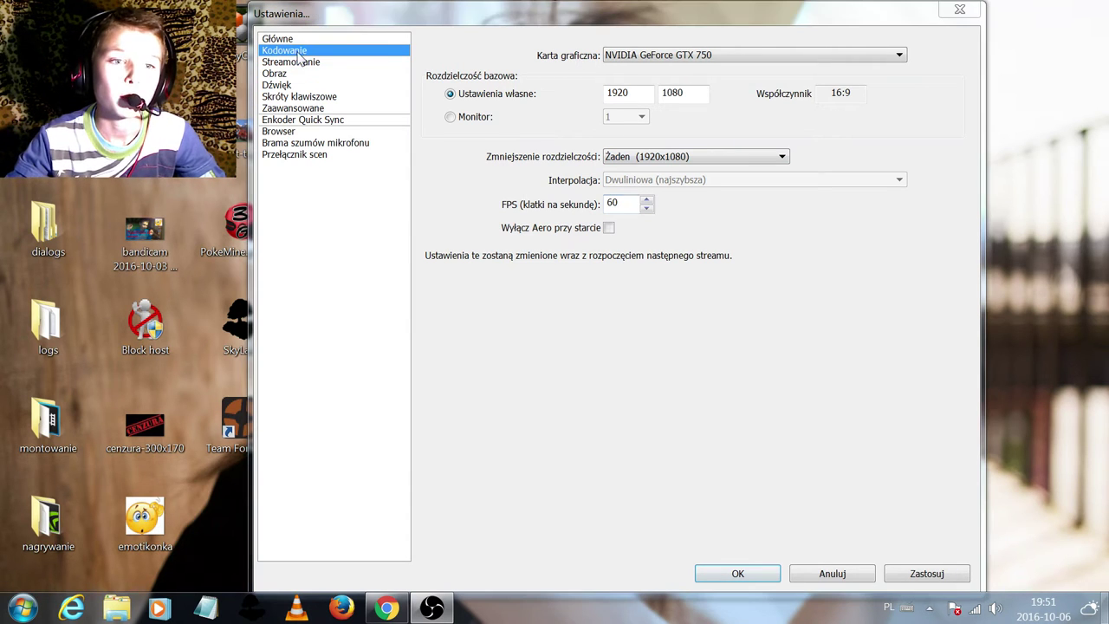
pyautogui.click(575, 362)
pyautogui.doubleClick(650, 128)
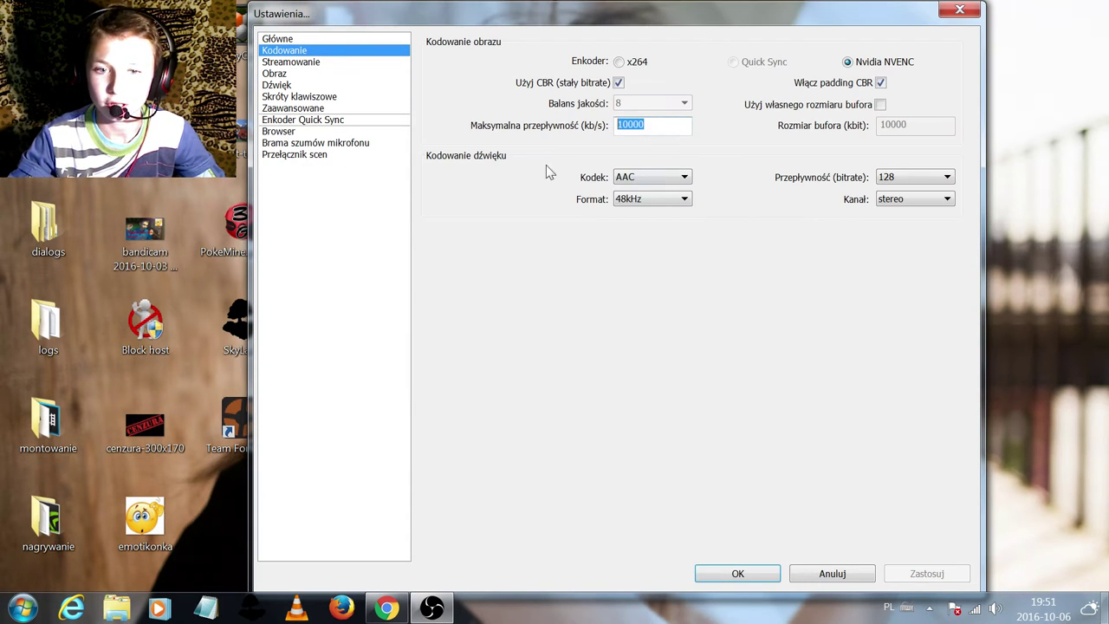
pyautogui.click(653, 125)
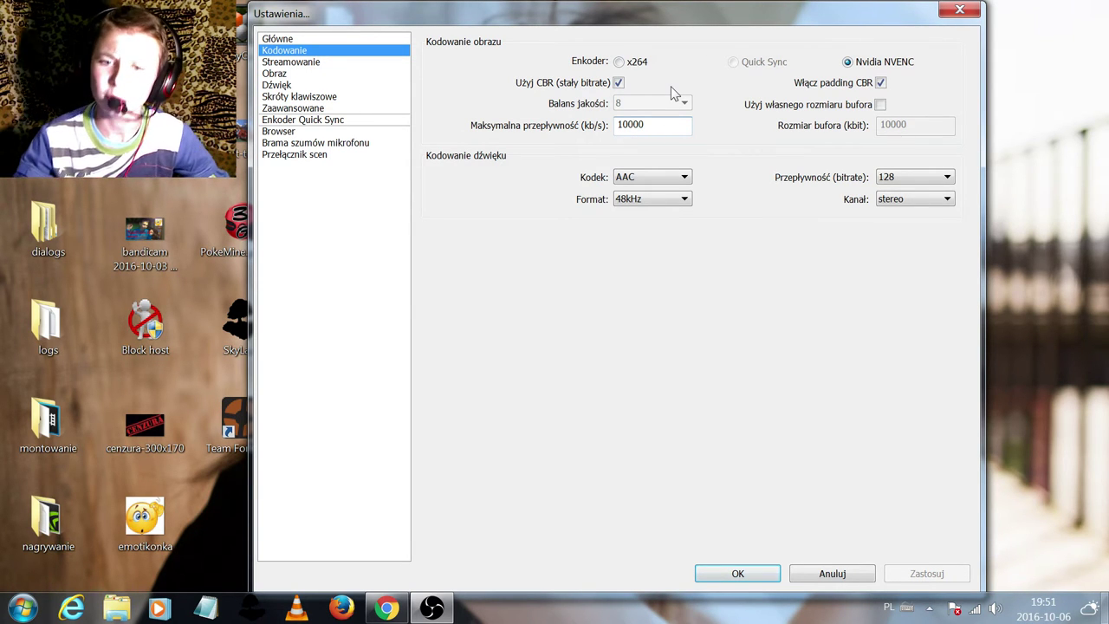
pyautogui.moveTo(653, 126); pyautogui.dragTo(591, 136)
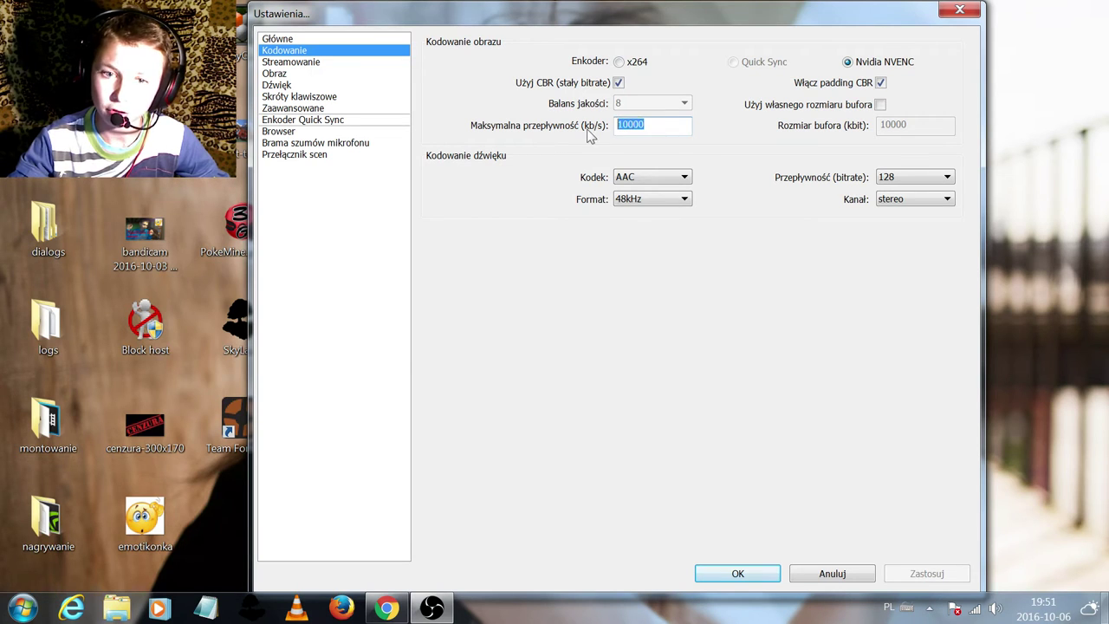
pyautogui.click(670, 125)
pyautogui.moveTo(705, 21); pyautogui.dragTo(688, 20)
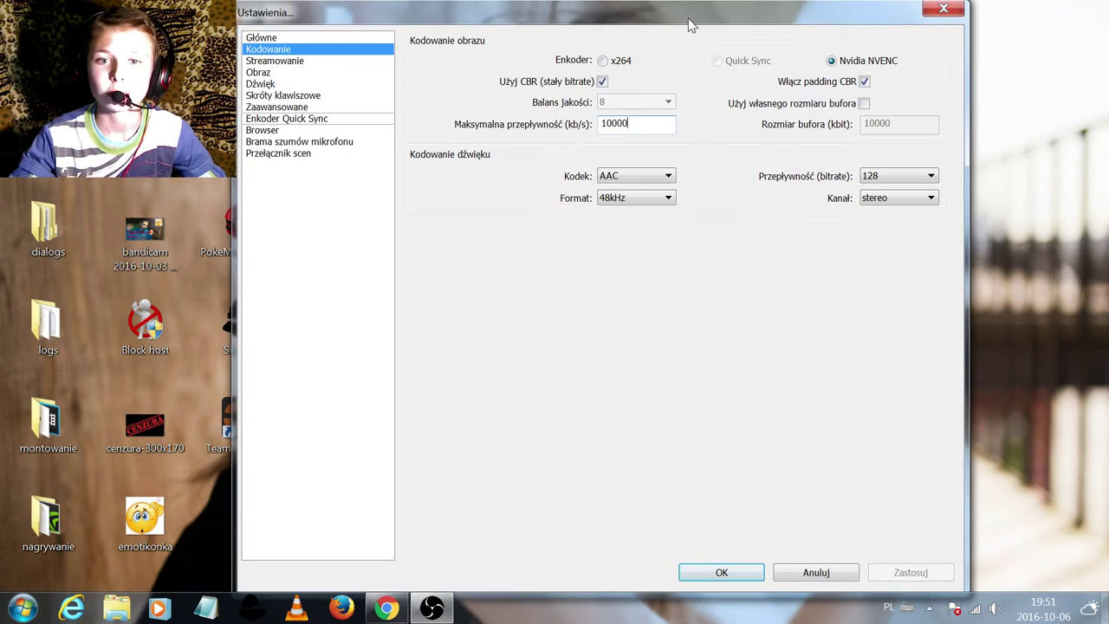
pyautogui.doubleClick(625, 124)
pyautogui.click(653, 130)
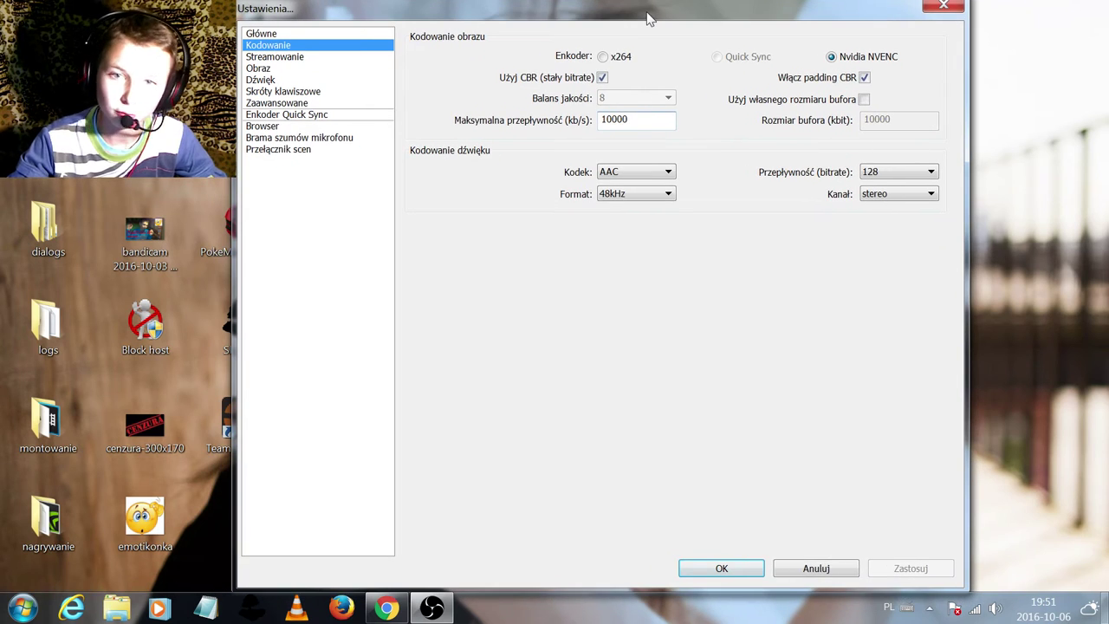
# - Open the streaming settings and highlight the masked play path/stream key value
pyautogui.click(281, 62)
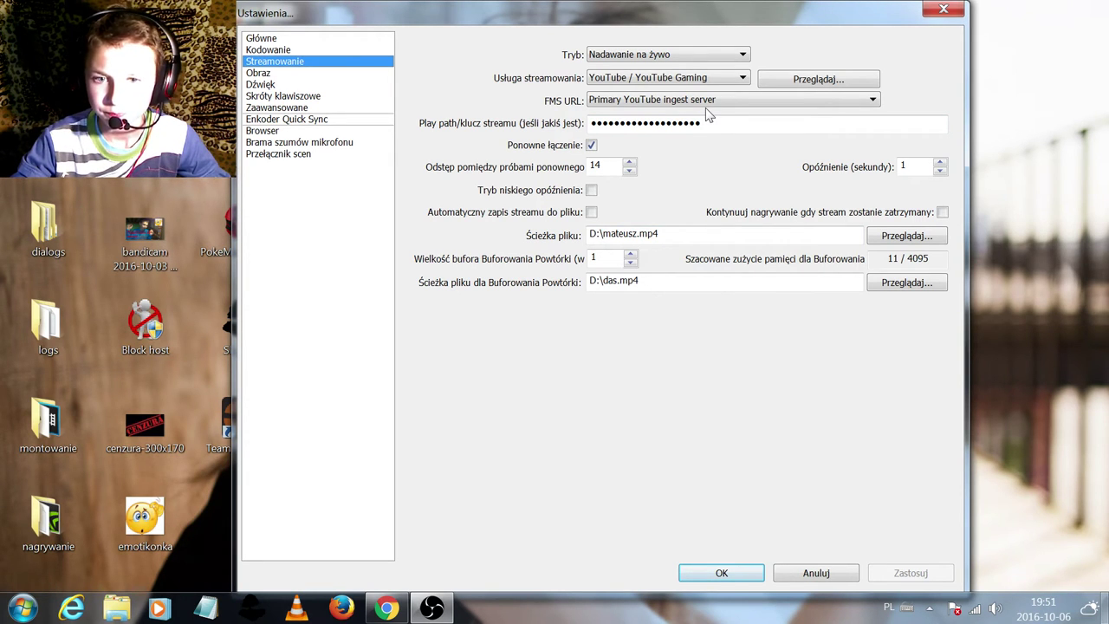
pyautogui.moveTo(715, 124); pyautogui.dragTo(562, 138)
pyautogui.click(714, 129)
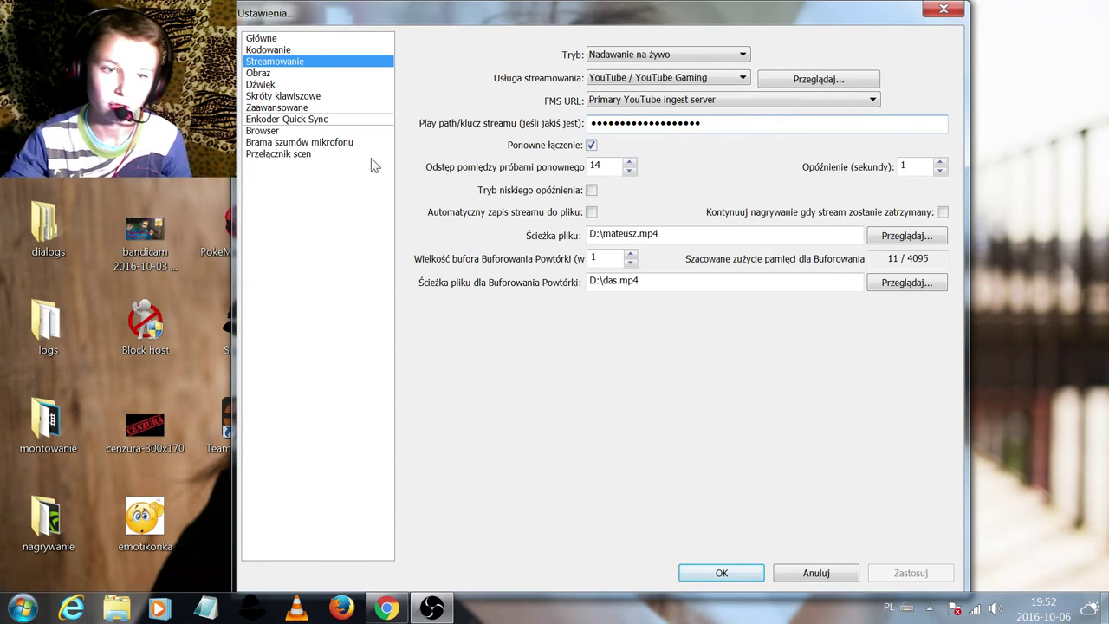
# - Switch to Chrome to view the account icon on the YouTube page, and return to the OBS streaming settings
pyautogui.click(387, 608)
pyautogui.moveTo(232, 416)
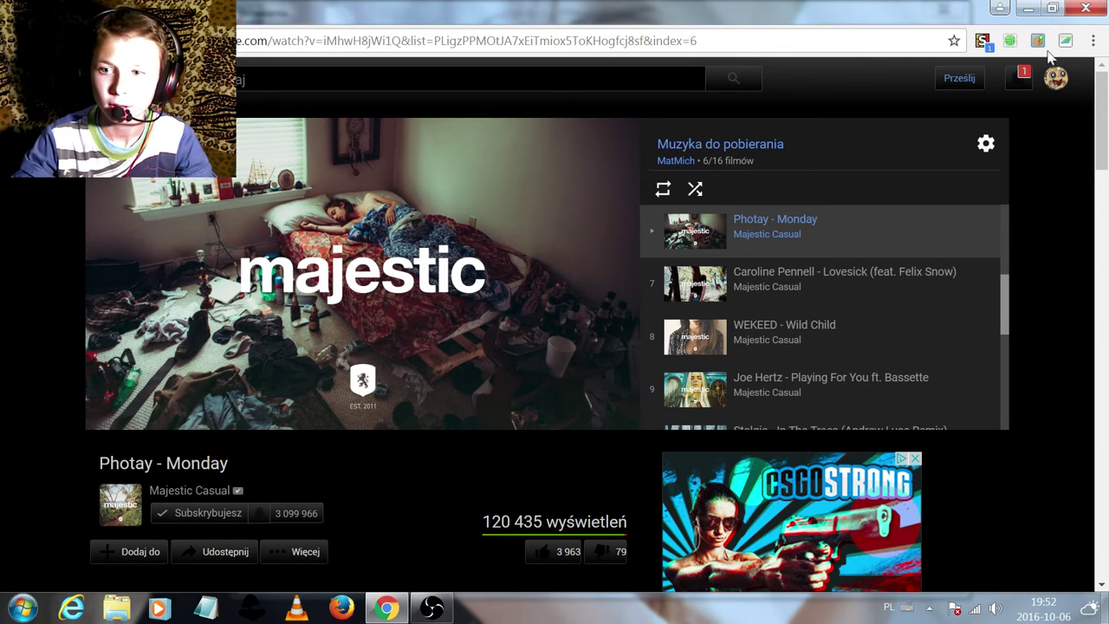
pyautogui.click(1020, 7)
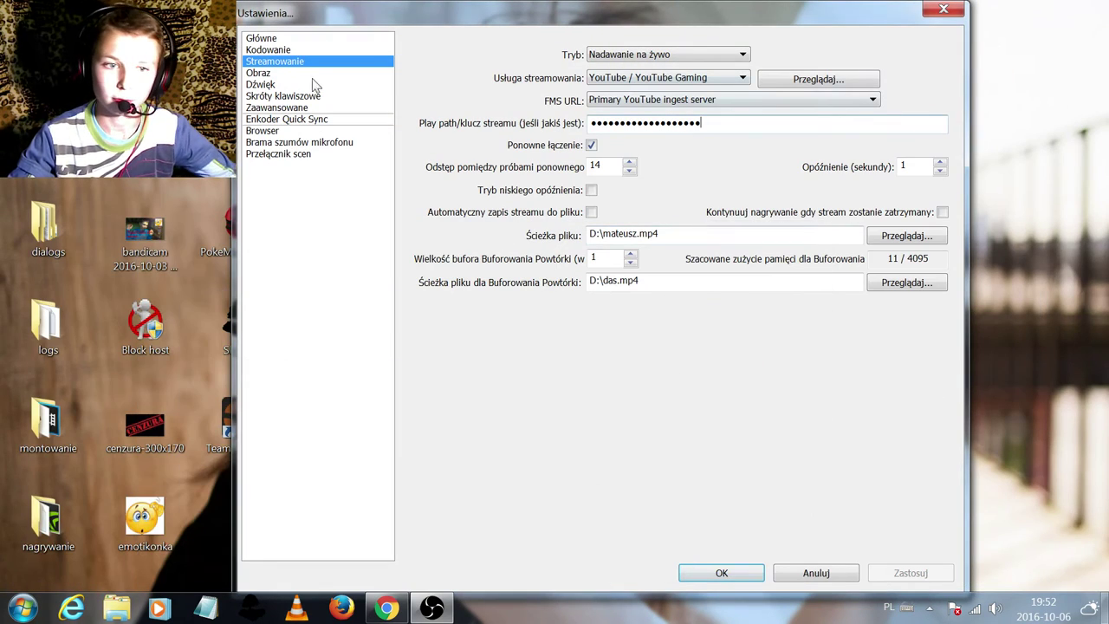
# - Open the video settings and review the available resolution downscale and graphics card options without changing them
pyautogui.click(265, 73)
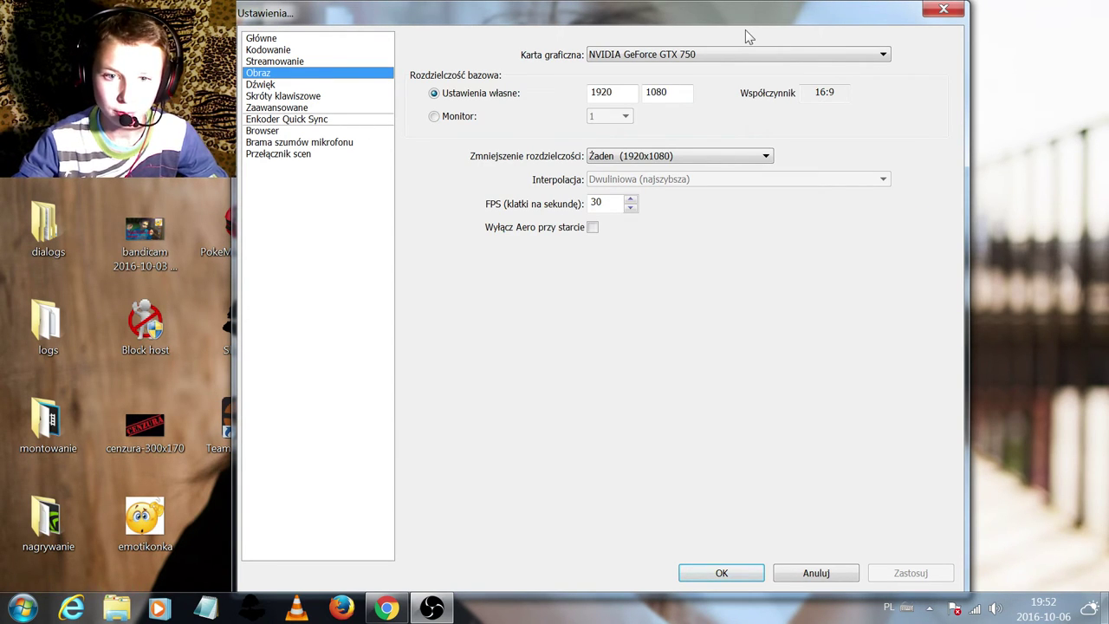
pyautogui.click(665, 159)
pyautogui.click(756, 305)
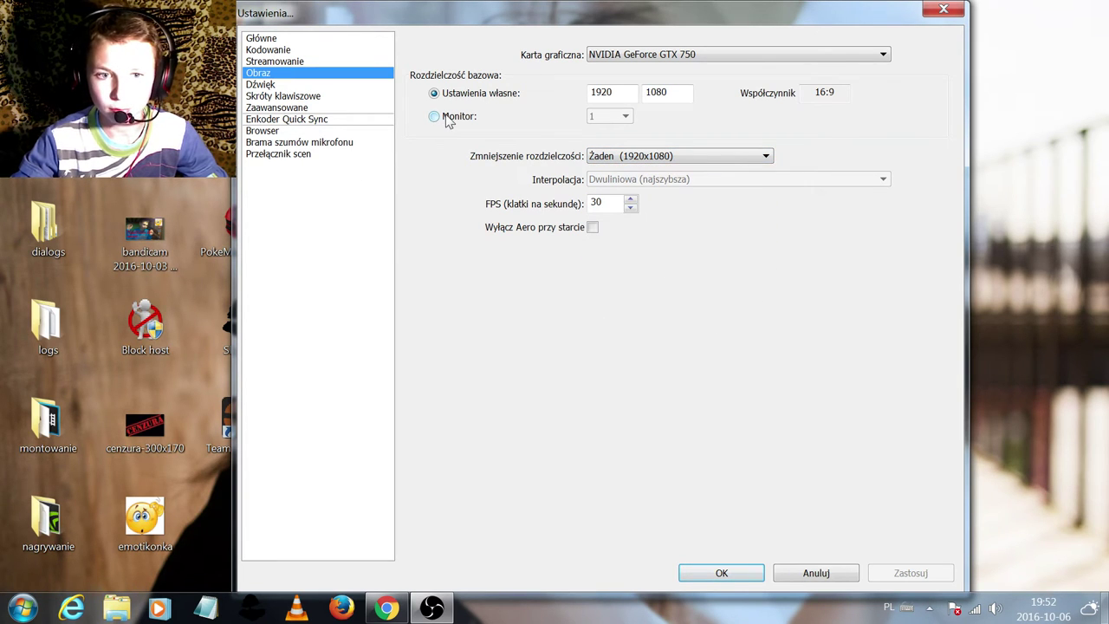
pyautogui.click(641, 57)
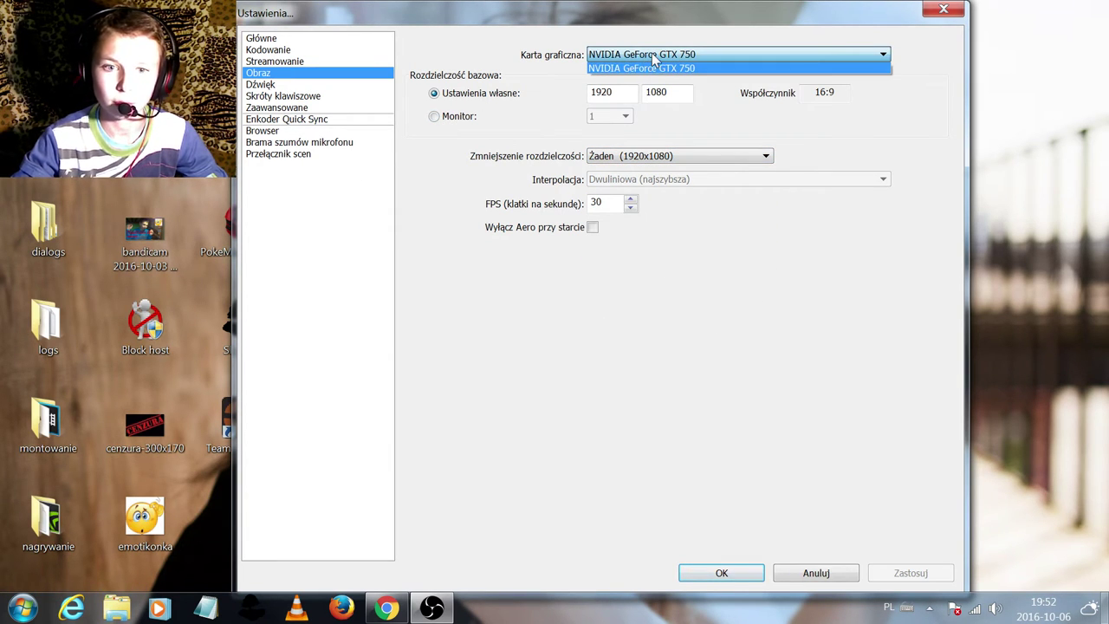
pyautogui.click(670, 277)
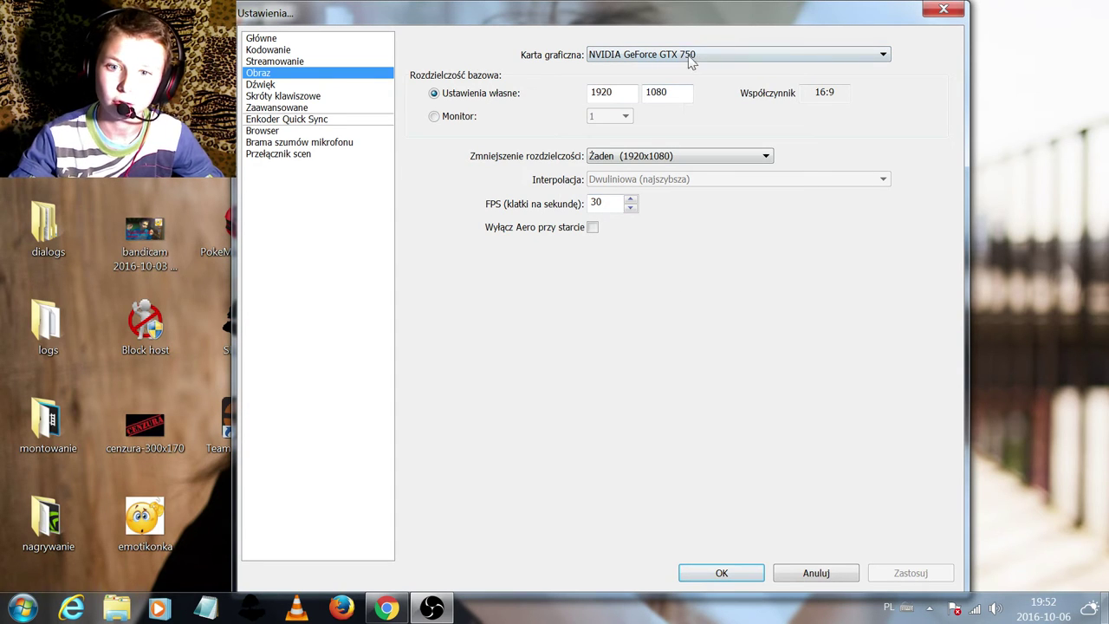
# - Open the audio settings and review the available desktop capture devices and microphone devices, keeping both selections
pyautogui.click(260, 84)
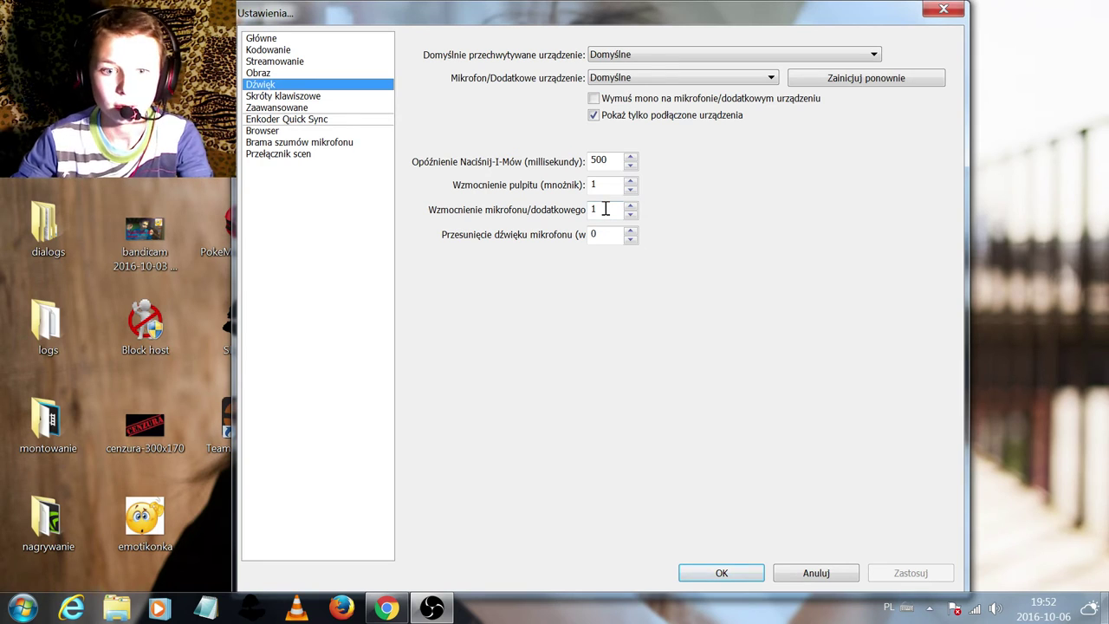
pyautogui.click(656, 57)
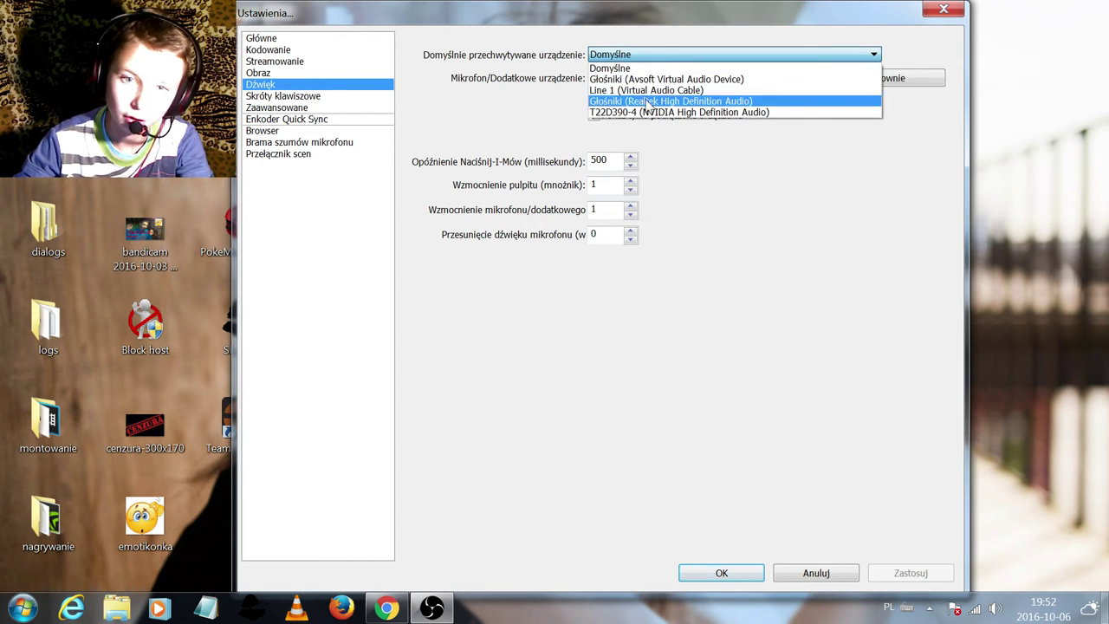
pyautogui.click(676, 155)
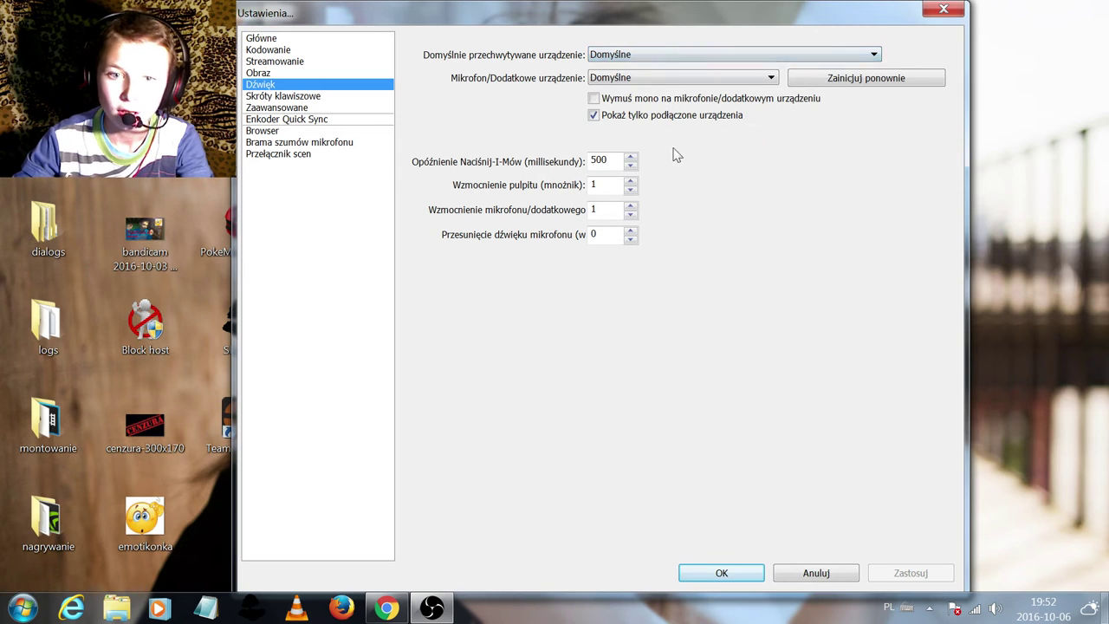
pyautogui.click(645, 79)
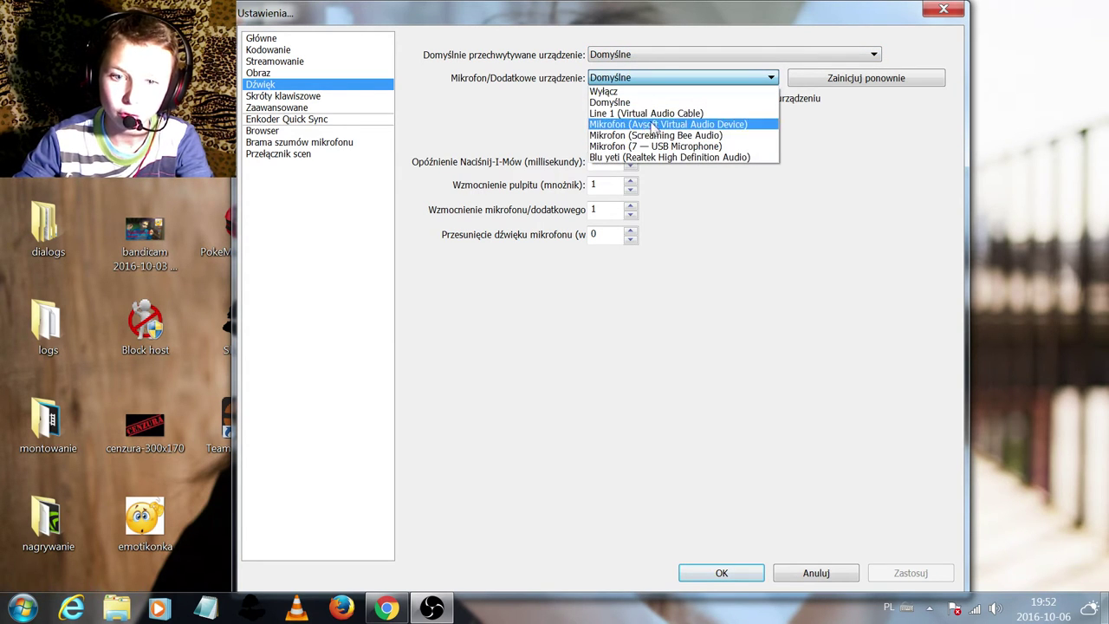
pyautogui.click(680, 221)
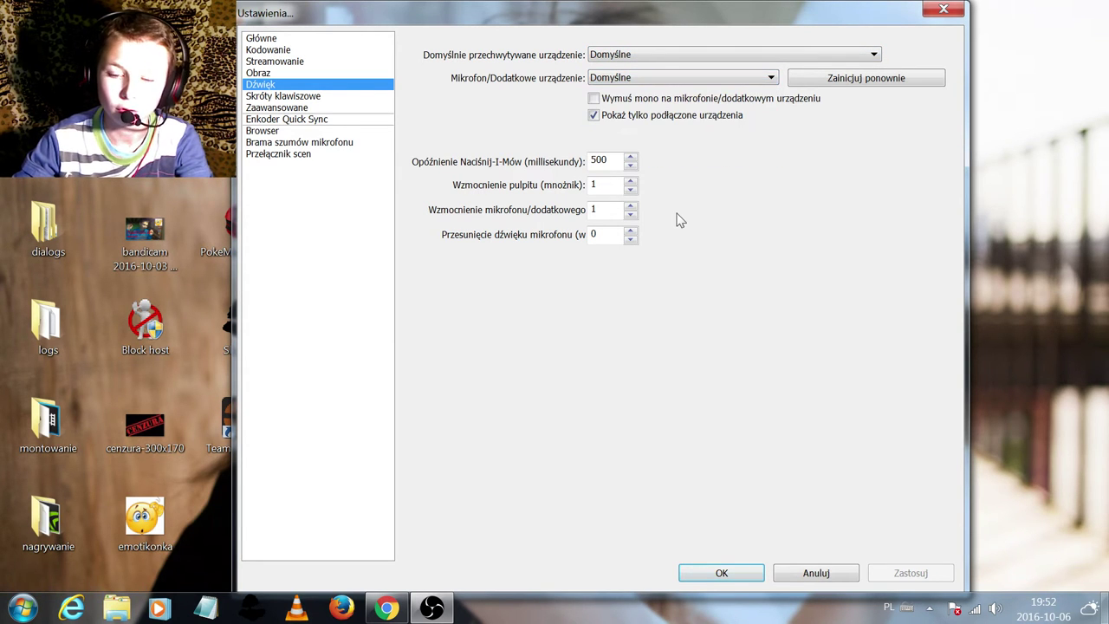
pyautogui.click(644, 57)
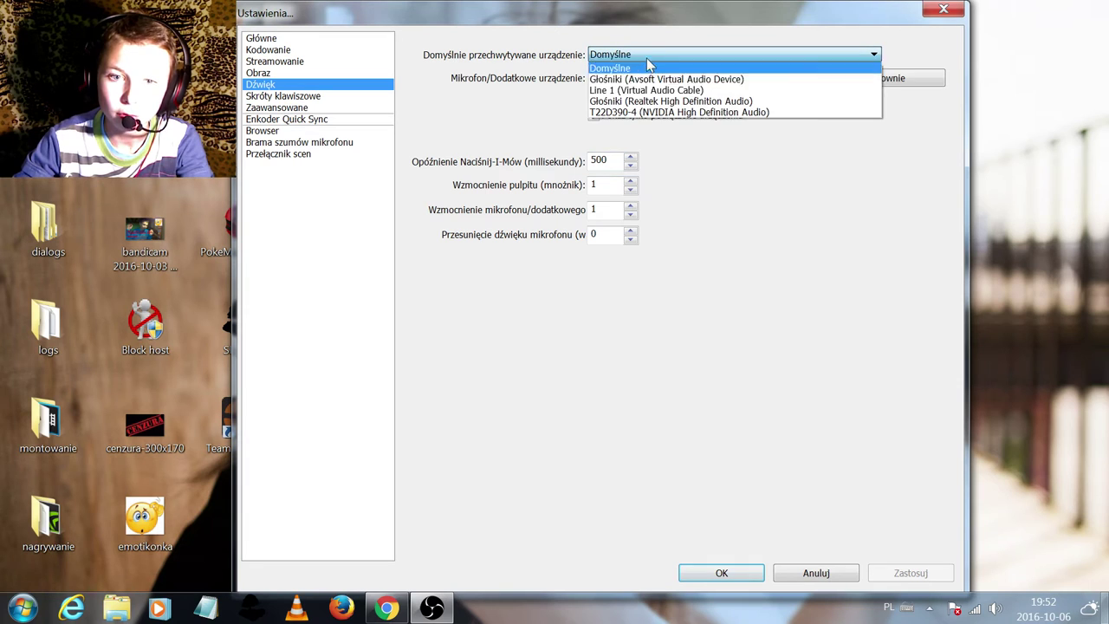
pyautogui.click(655, 175)
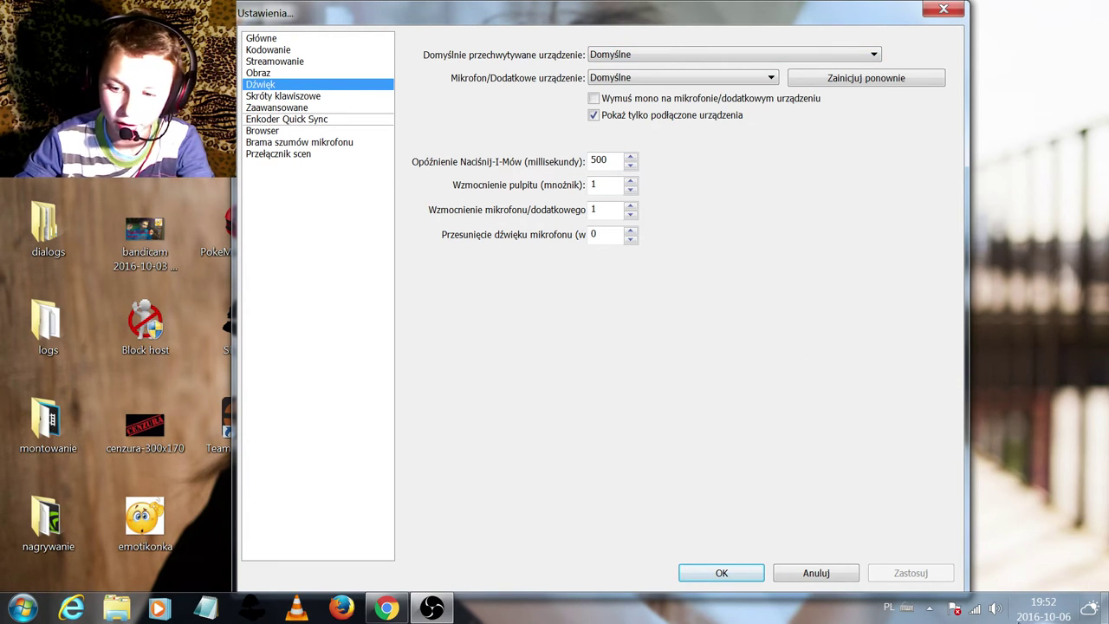
# - Check the Windows volume level and highlight the push-to-talk delay value in the audio settings
pyautogui.click(995, 608)
pyautogui.moveTo(997, 403)
pyautogui.mouseDown()
pyautogui.moveTo(994, 376)
pyautogui.moveTo(998, 403)
pyautogui.mouseUp()
pyautogui.click(666, 256)
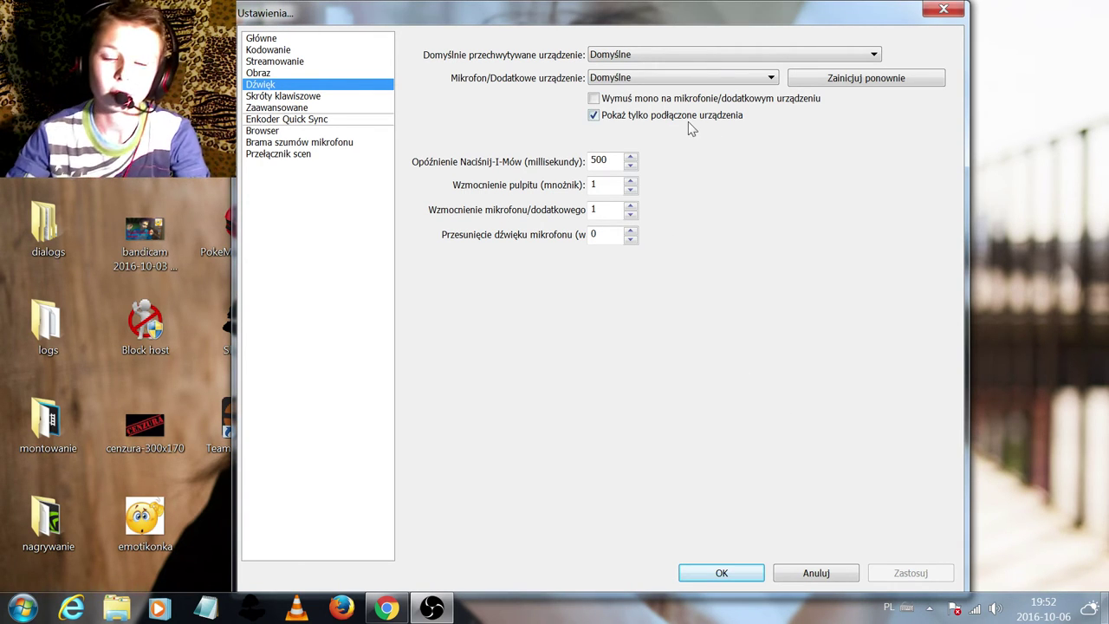
pyautogui.doubleClick(610, 159)
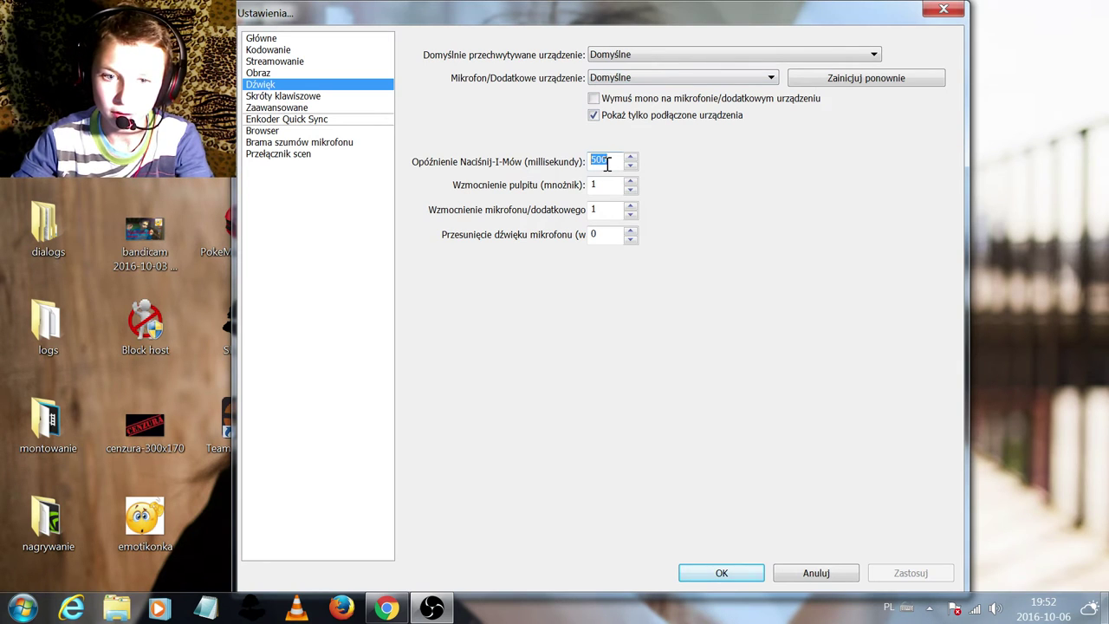
pyautogui.click(610, 159)
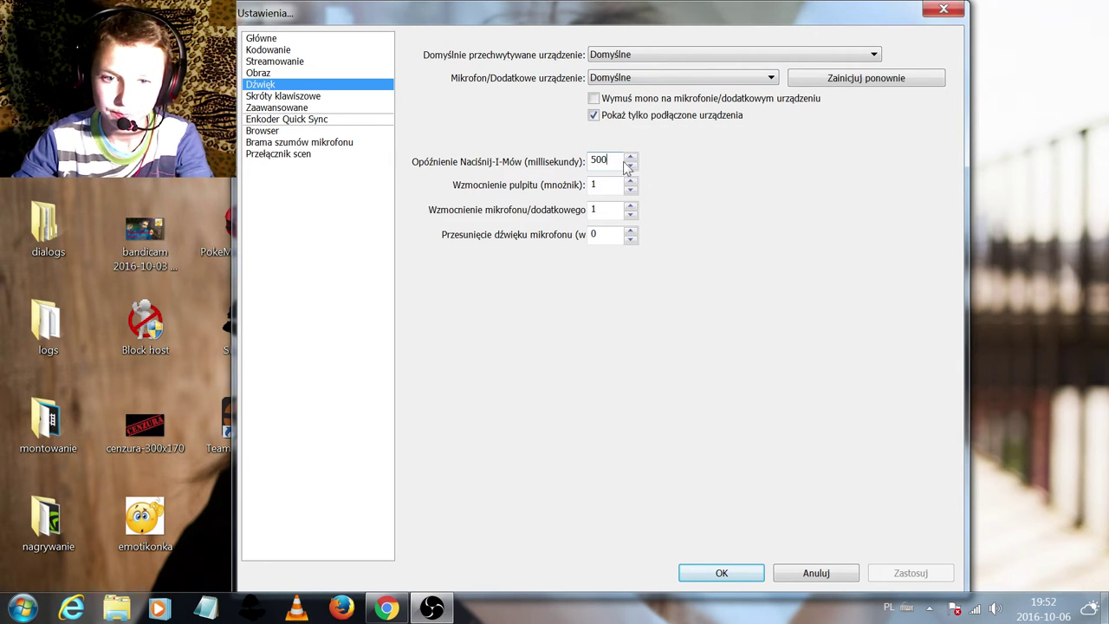
# - Open the advanced settings and highlight the scene buffering time value
pyautogui.click(284, 109)
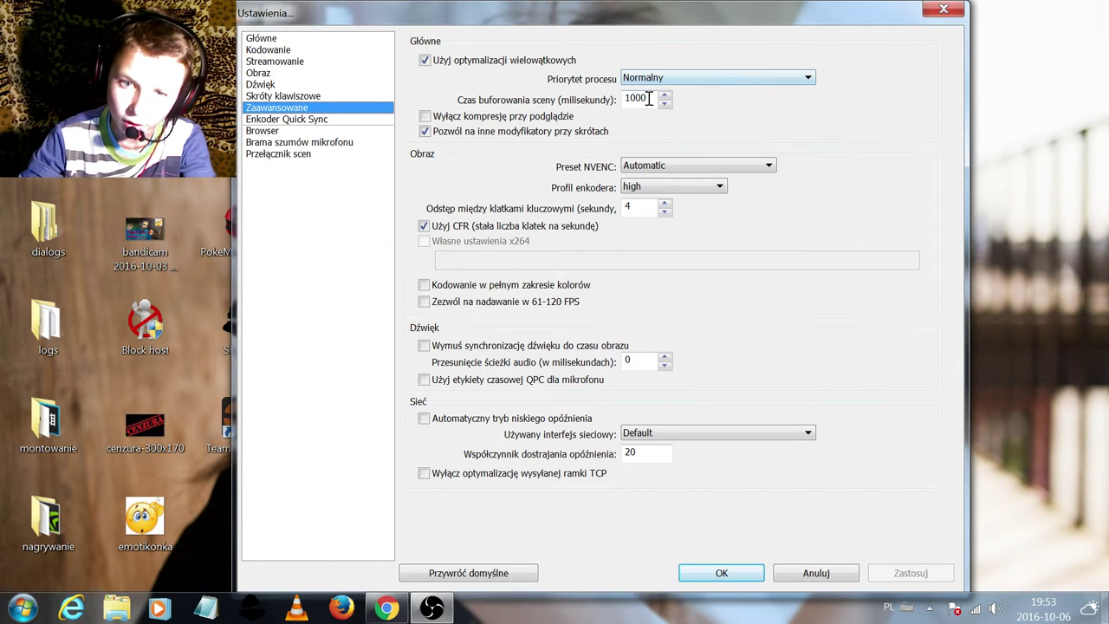
pyautogui.doubleClick(648, 98)
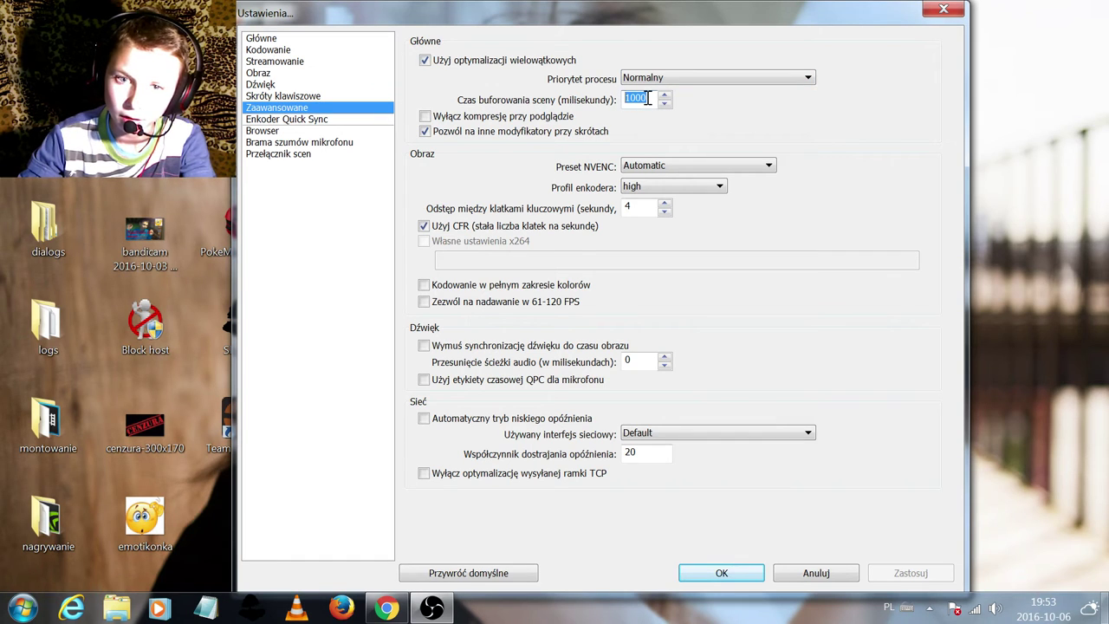
pyautogui.click(648, 98)
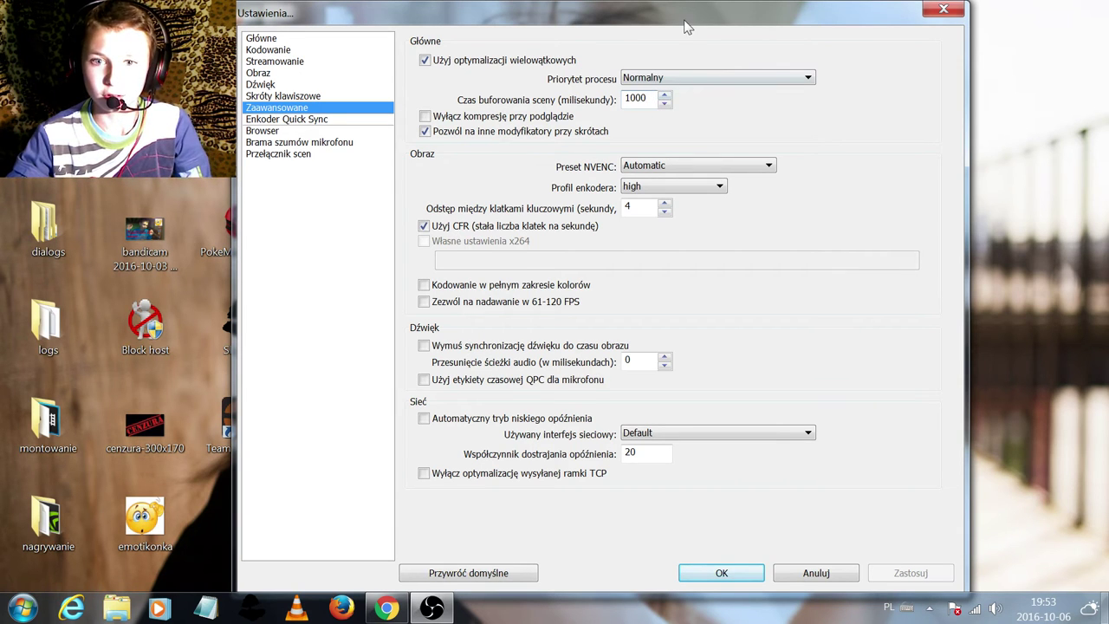
pyautogui.moveTo(684, 24); pyautogui.dragTo(686, 25)
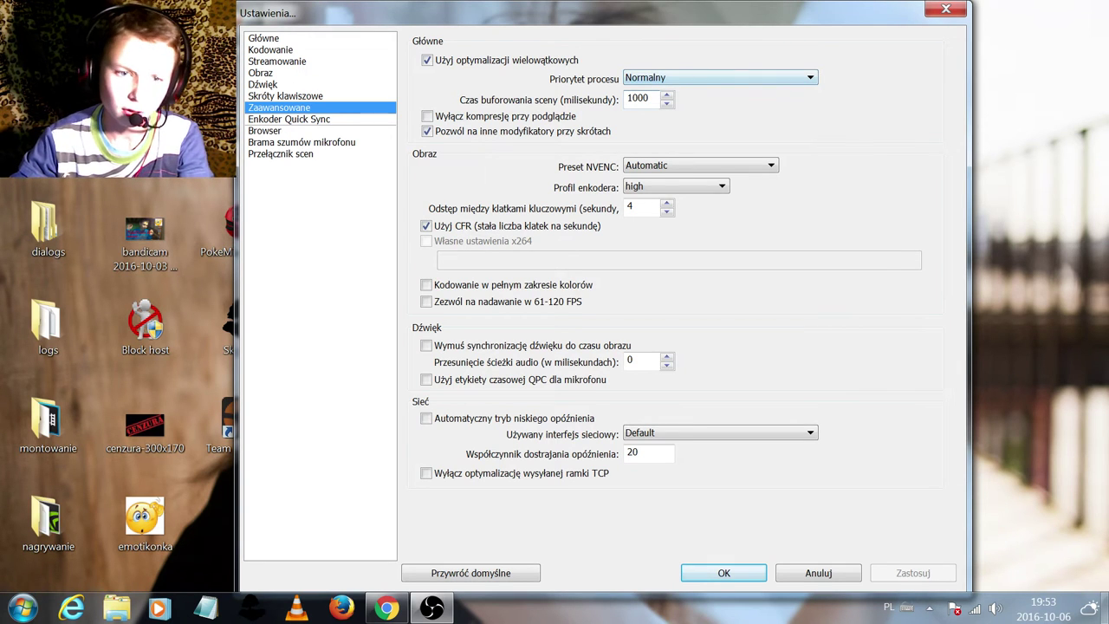
# - Review the available NVENC presets, encoder profiles and process priority options in the advanced settings, keeping the current selections
pyautogui.click(712, 170)
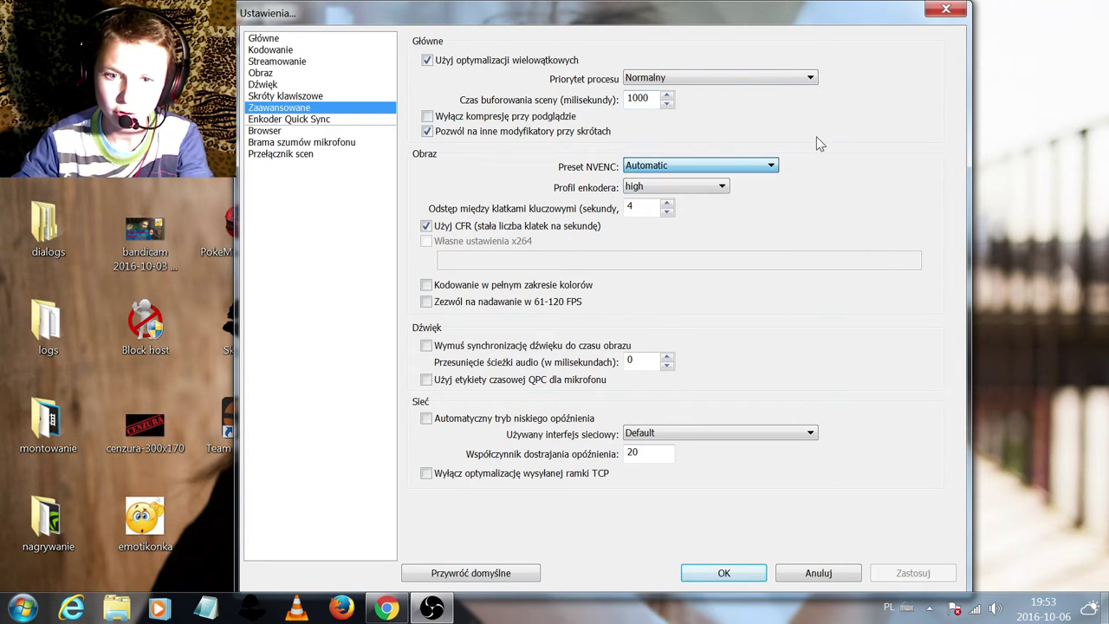
pyautogui.click(693, 188)
pyautogui.click(693, 196)
pyautogui.click(681, 186)
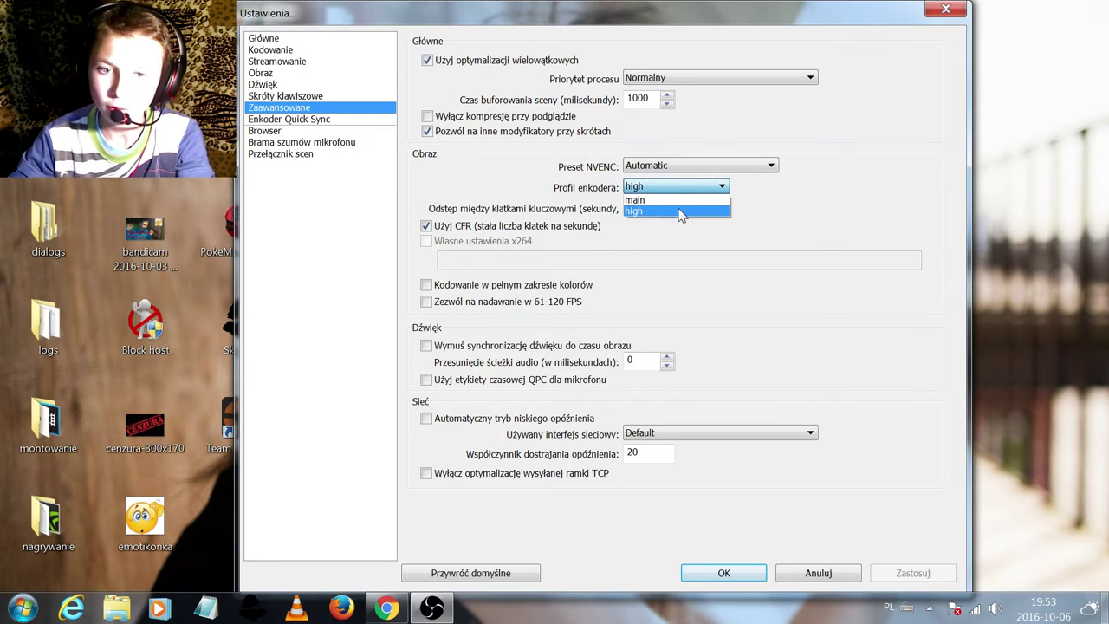
pyautogui.click(693, 224)
pyautogui.click(723, 166)
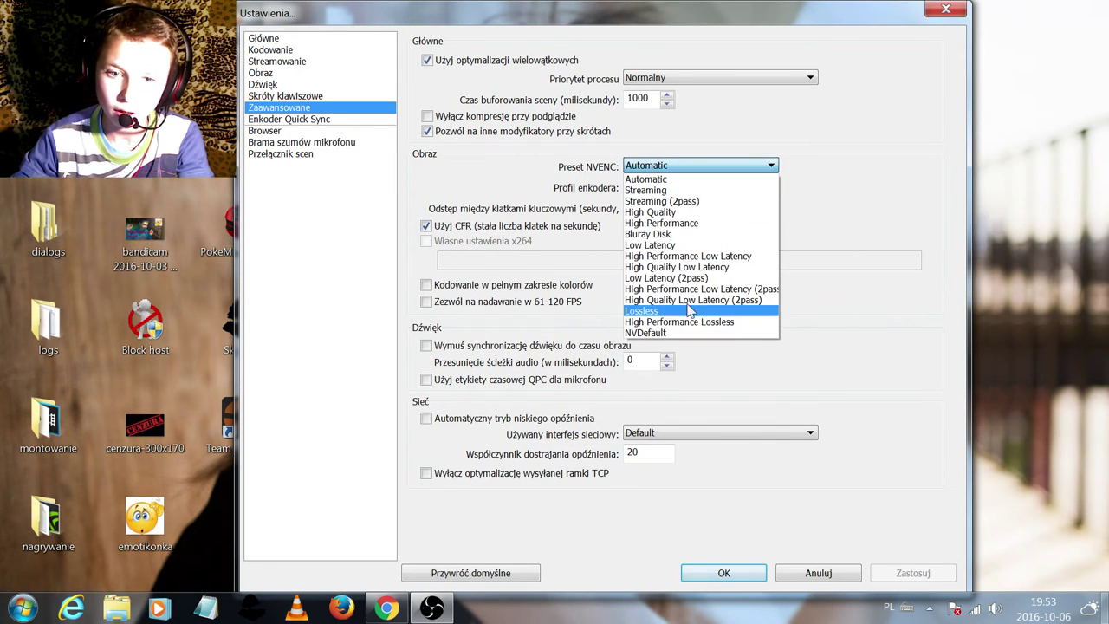
pyautogui.click(876, 212)
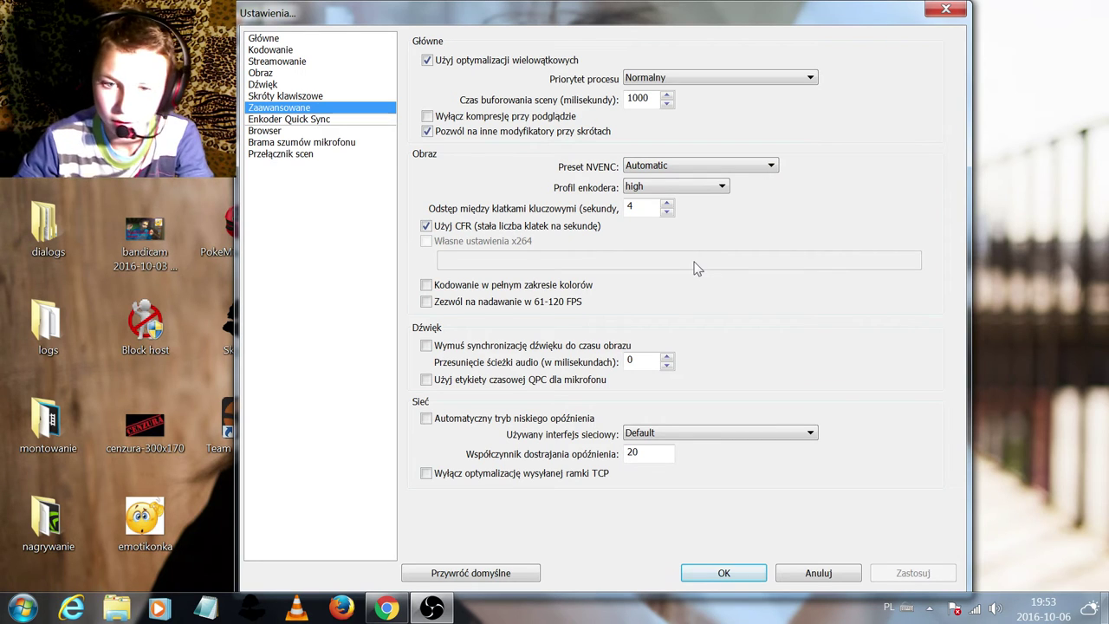
pyautogui.click(668, 77)
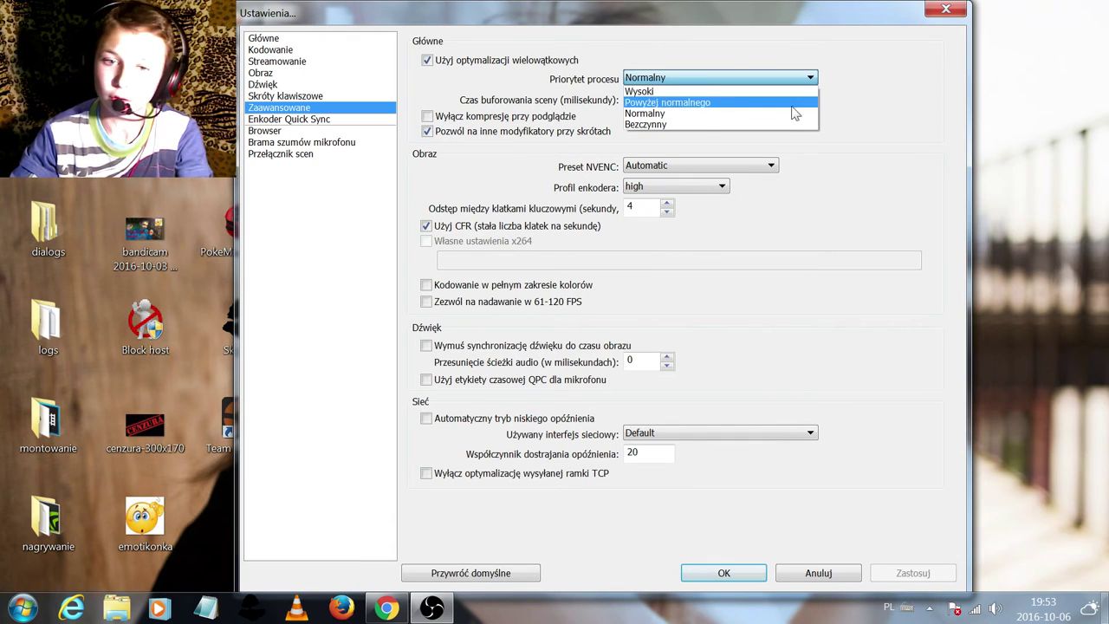
pyautogui.click(860, 79)
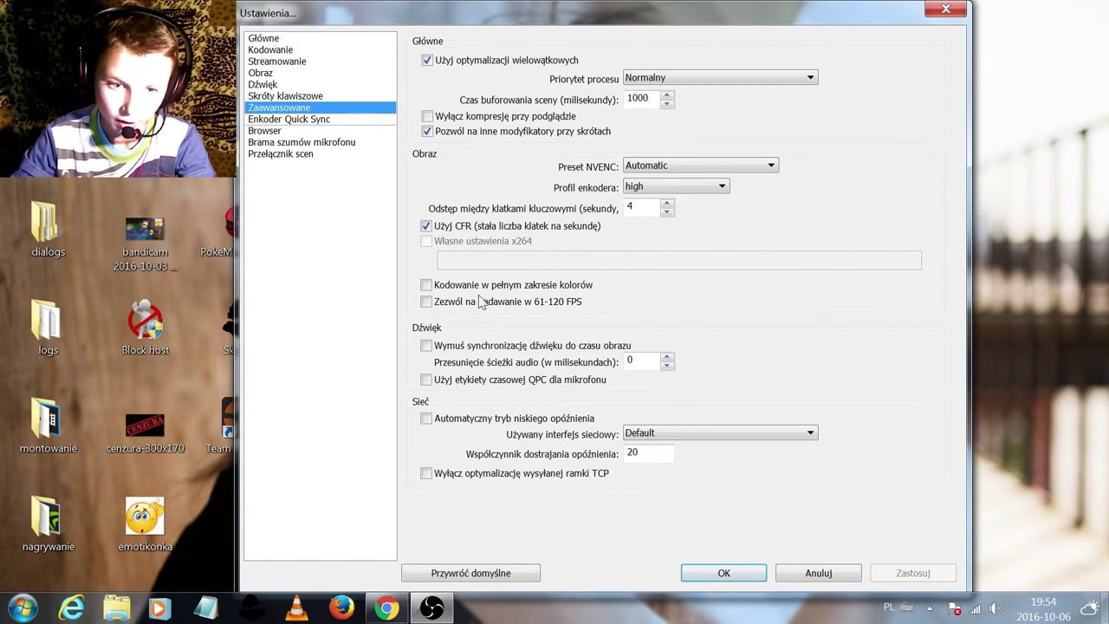
# - Try toggling forced audio synchronization to video time, discard the advanced changes and open the hotkey settings
pyautogui.click(425, 345)
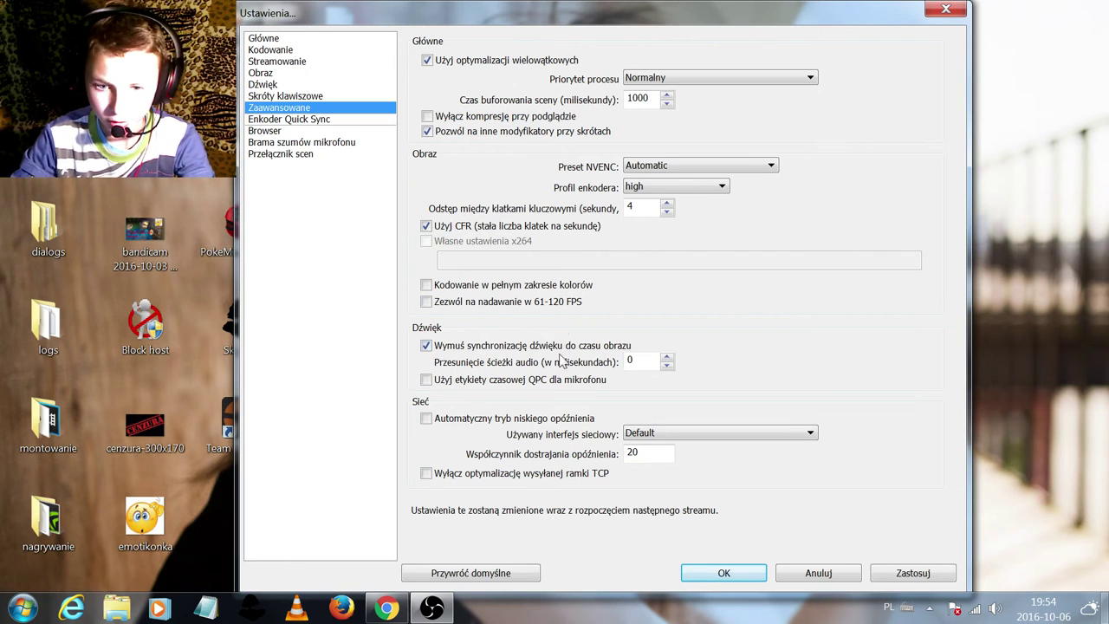
pyautogui.click(425, 345)
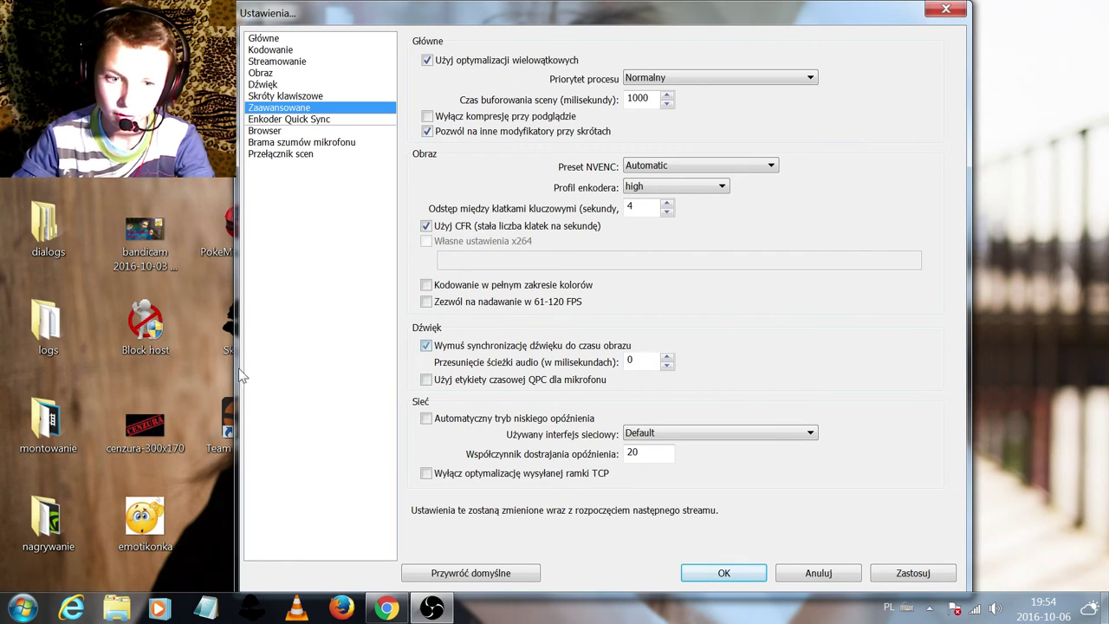
pyautogui.click(269, 95)
pyautogui.click(576, 362)
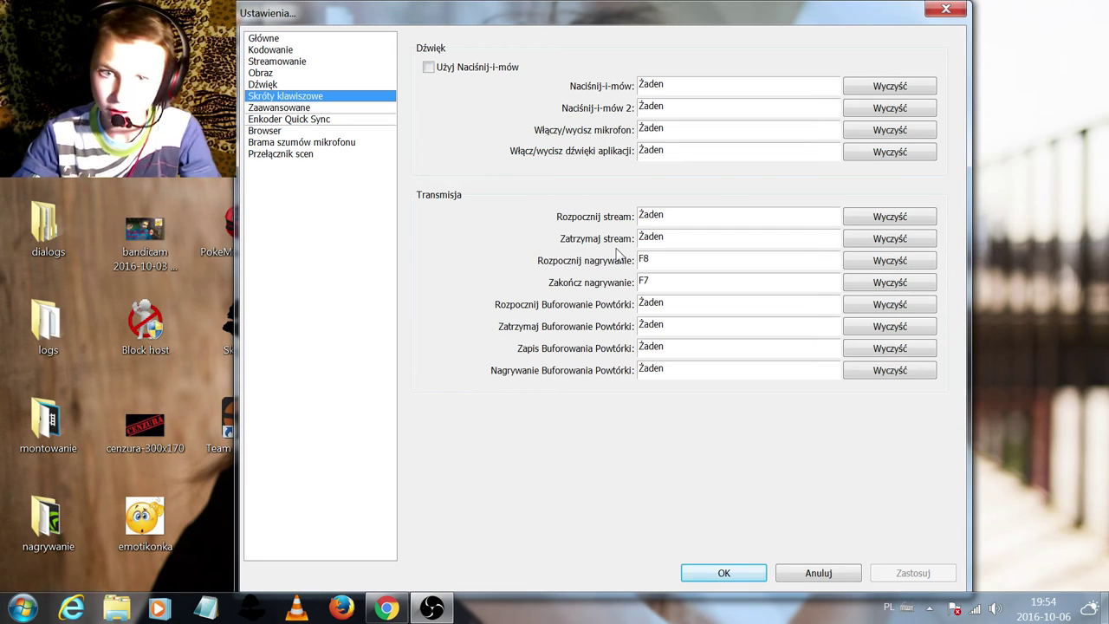
# - Revisit the advanced settings and open the Browser plugin's general settings
pyautogui.click(259, 107)
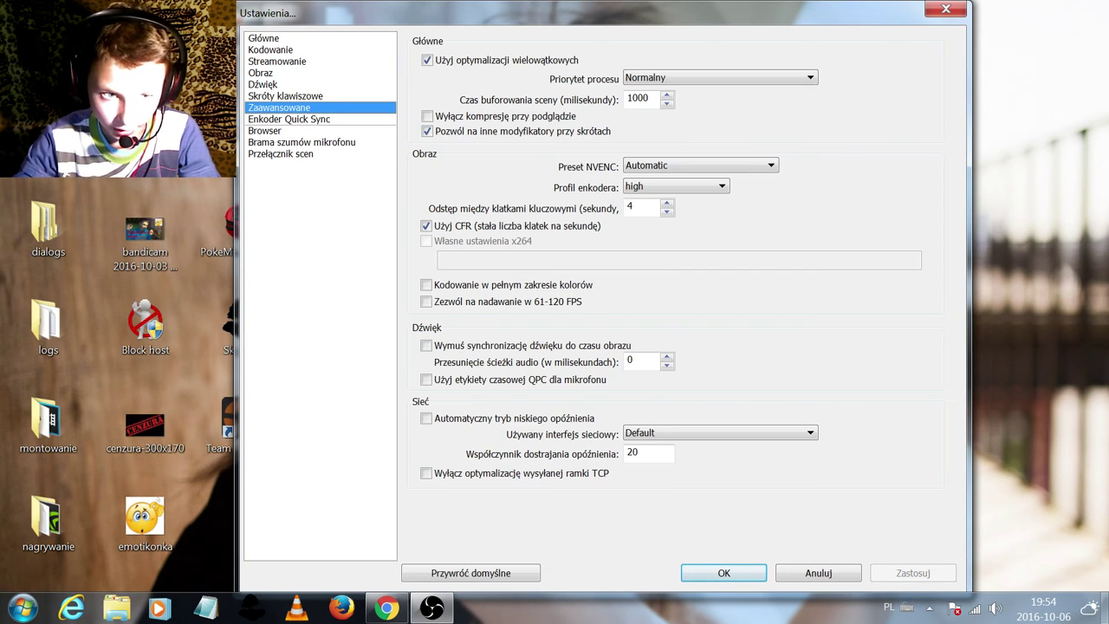
pyautogui.click(274, 130)
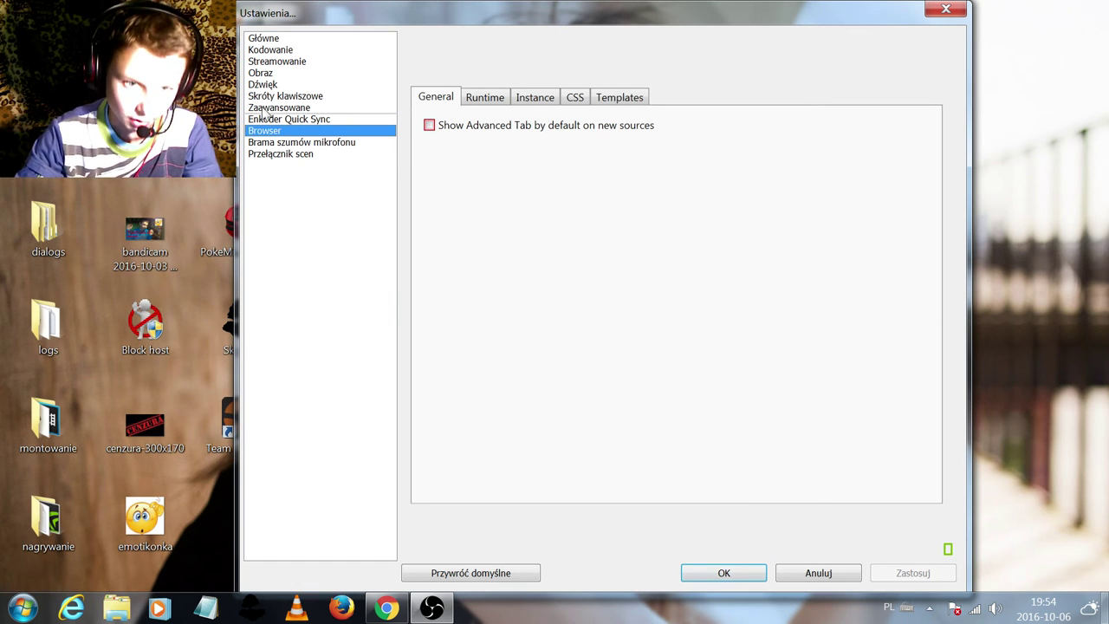
# - Review the Browser plugin's Runtime, Instance and CSS settings and return to its General settings
pyautogui.click(477, 101)
pyautogui.click(537, 97)
pyautogui.click(578, 96)
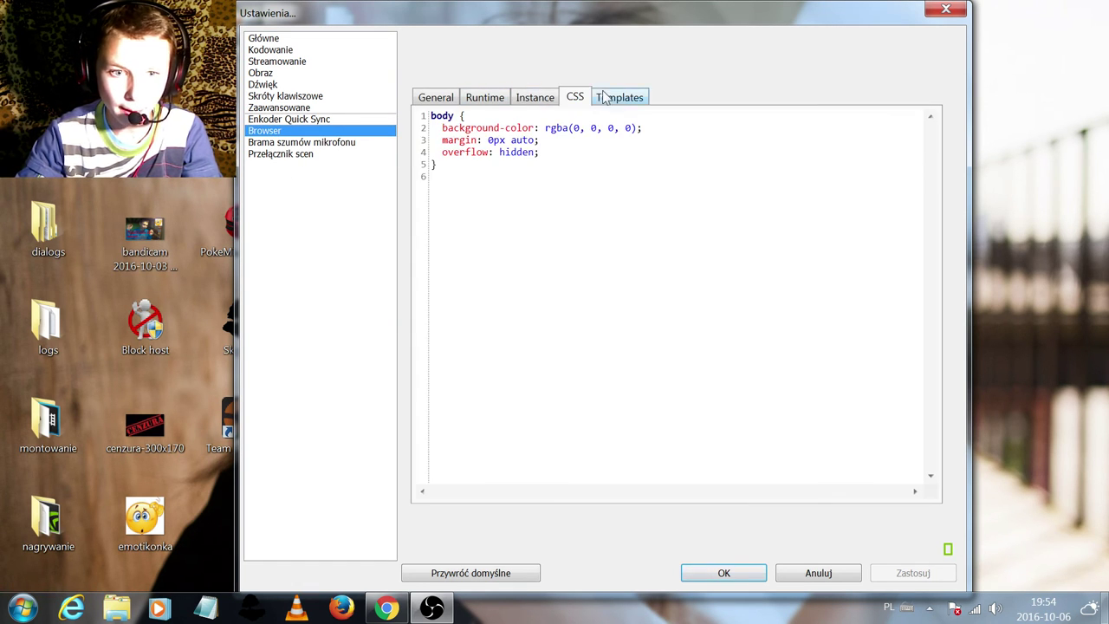
pyautogui.click(452, 100)
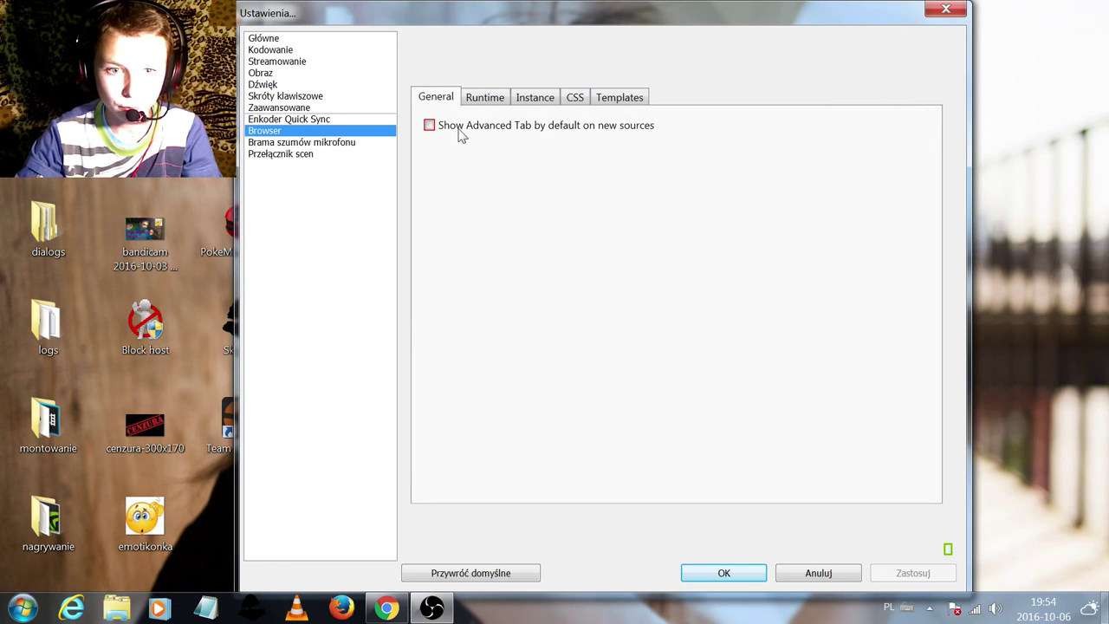
# - Try lowering the microphone noise gate's open threshold to -32 dB, discard the change and open the scene switcher settings
pyautogui.click(309, 144)
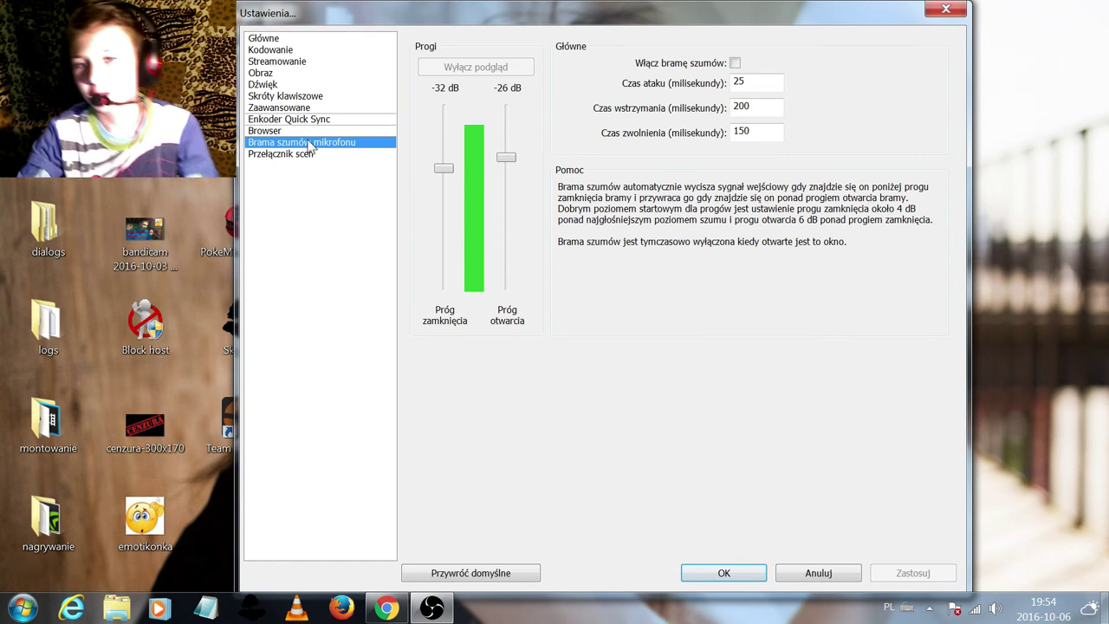
pyautogui.click(507, 160)
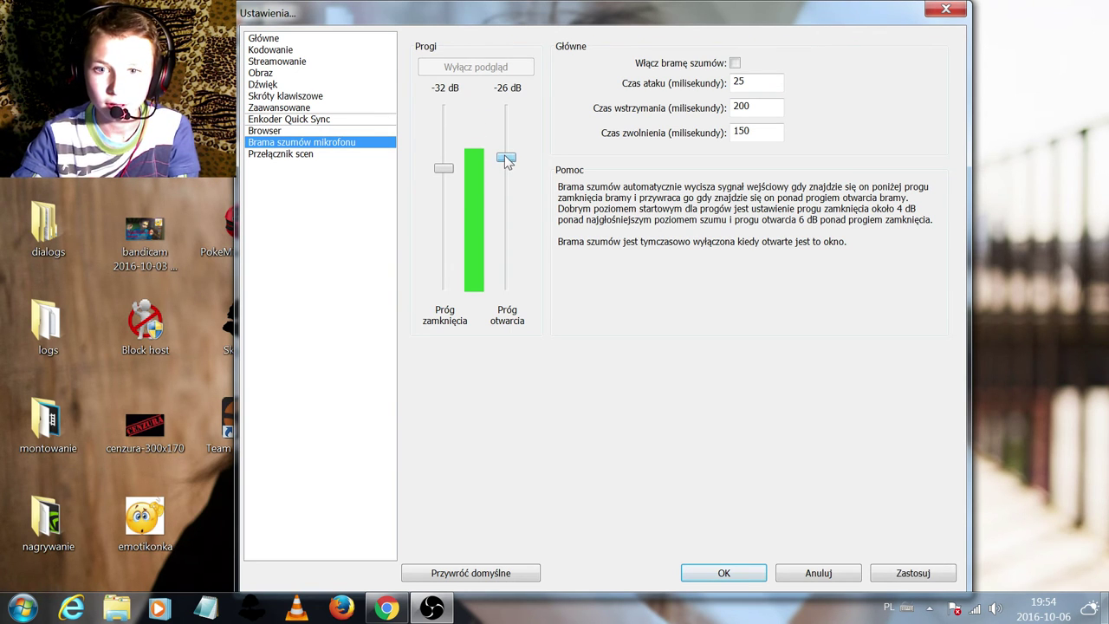
pyautogui.moveTo(508, 160); pyautogui.dragTo(507, 171)
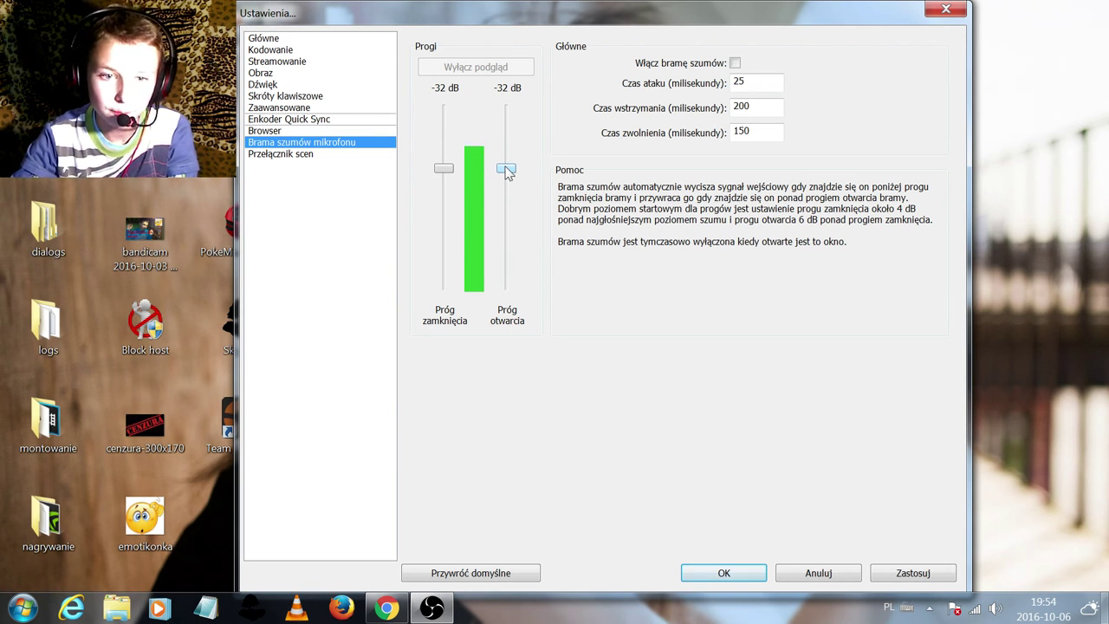
pyautogui.click(303, 154)
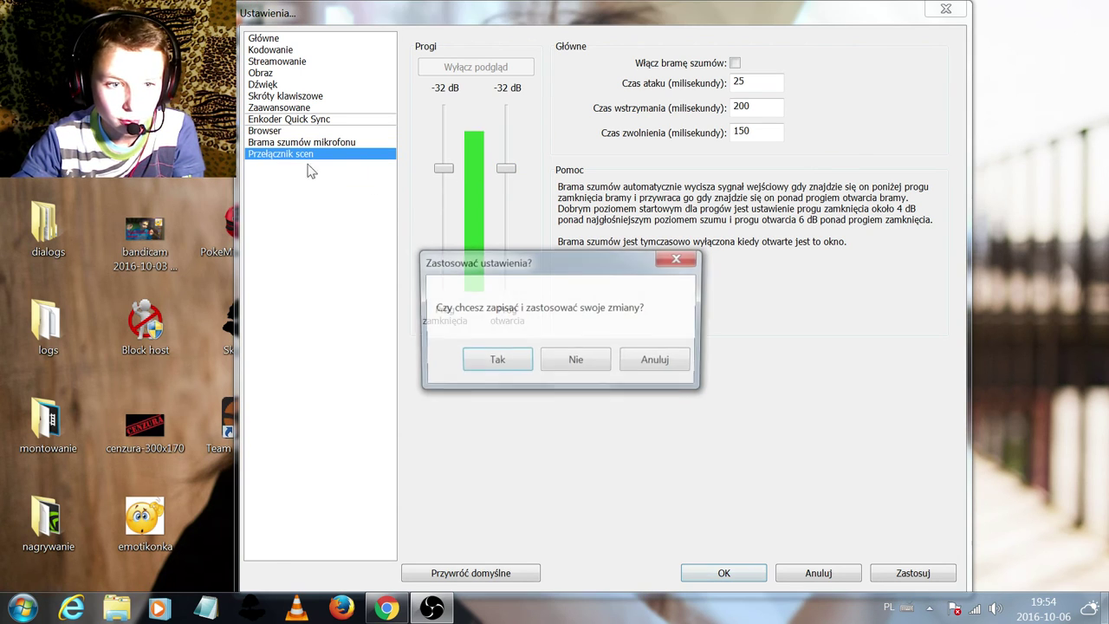
pyautogui.click(575, 360)
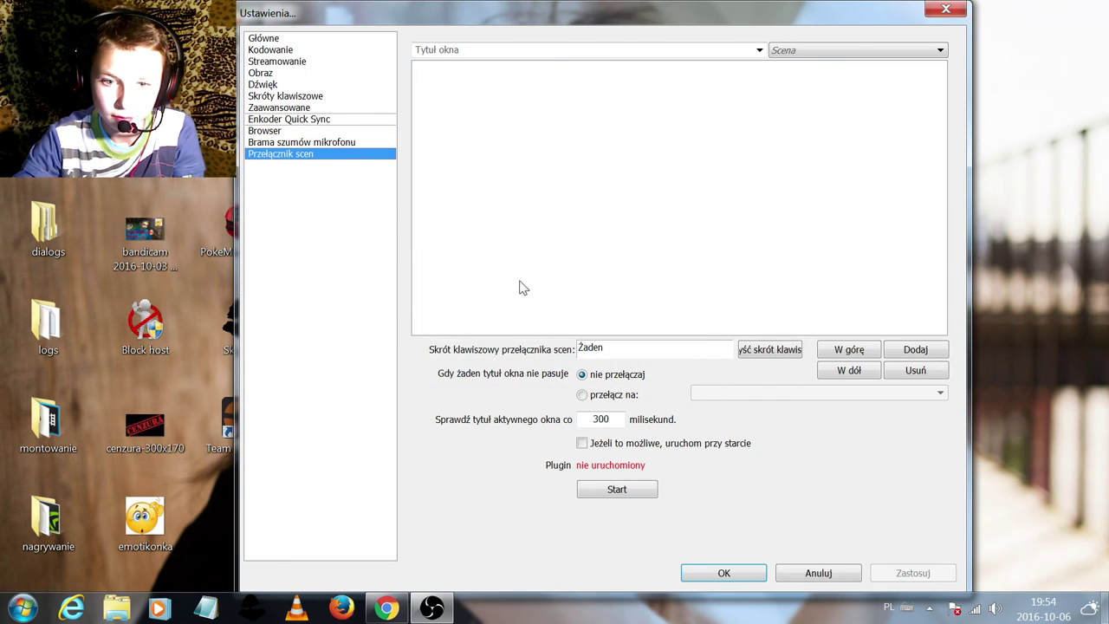
# - Highlight the scene switcher's active window check interval, close the settings and shift the main window slightly
pyautogui.doubleClick(604, 420)
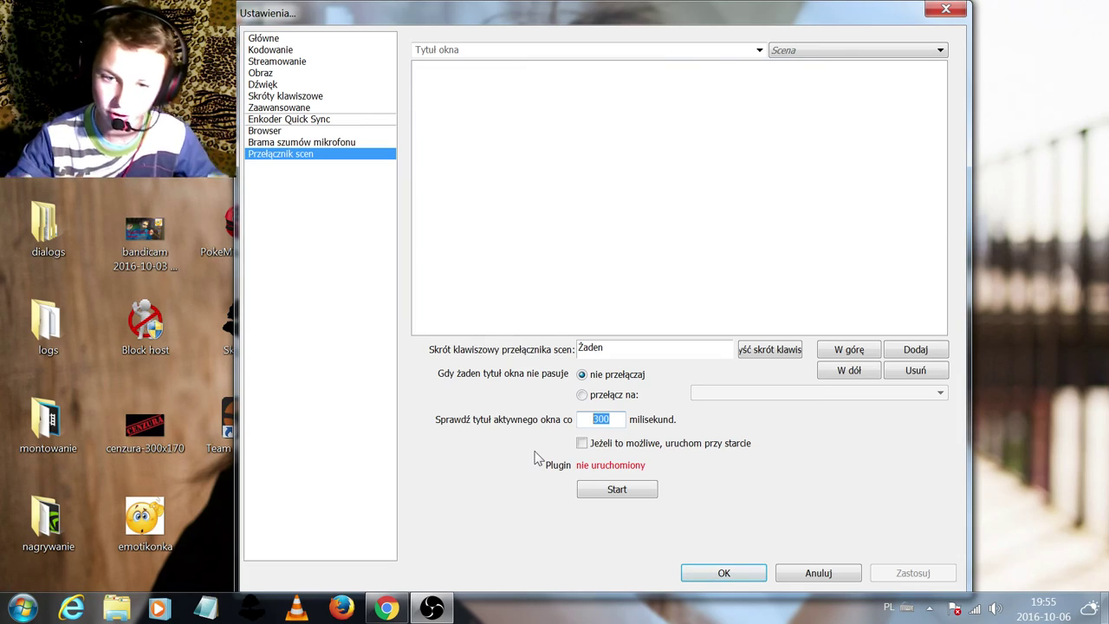
pyautogui.click(948, 11)
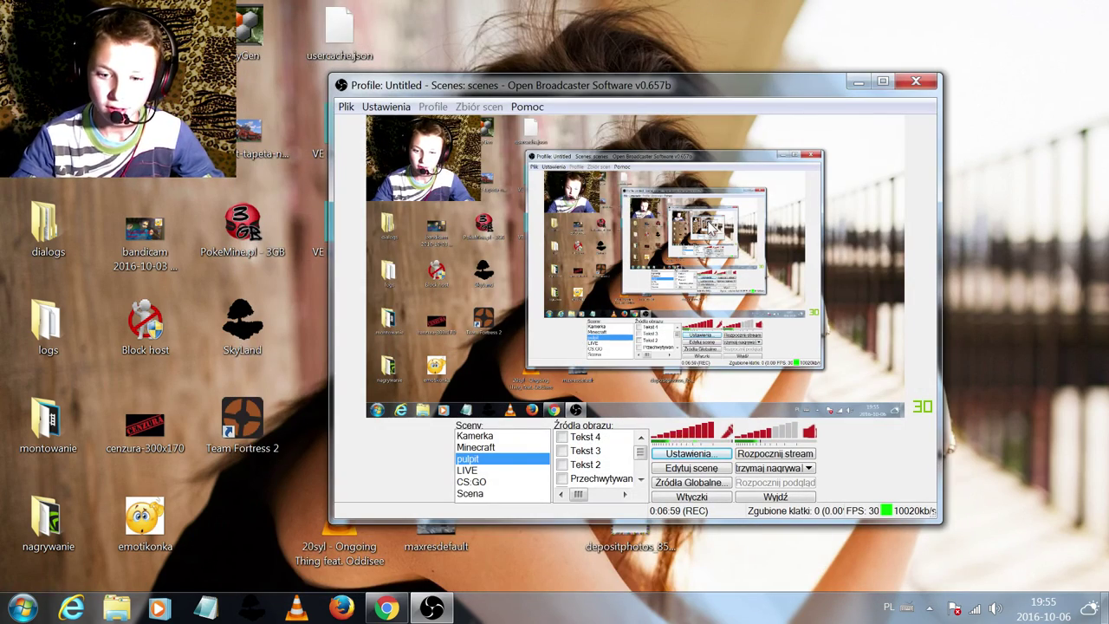
pyautogui.moveTo(644, 98)
pyautogui.mouseDown()
pyautogui.moveTo(670, 42)
pyautogui.moveTo(682, 63)
pyautogui.moveTo(611, 123)
pyautogui.moveTo(631, 113)
pyautogui.mouseUp()
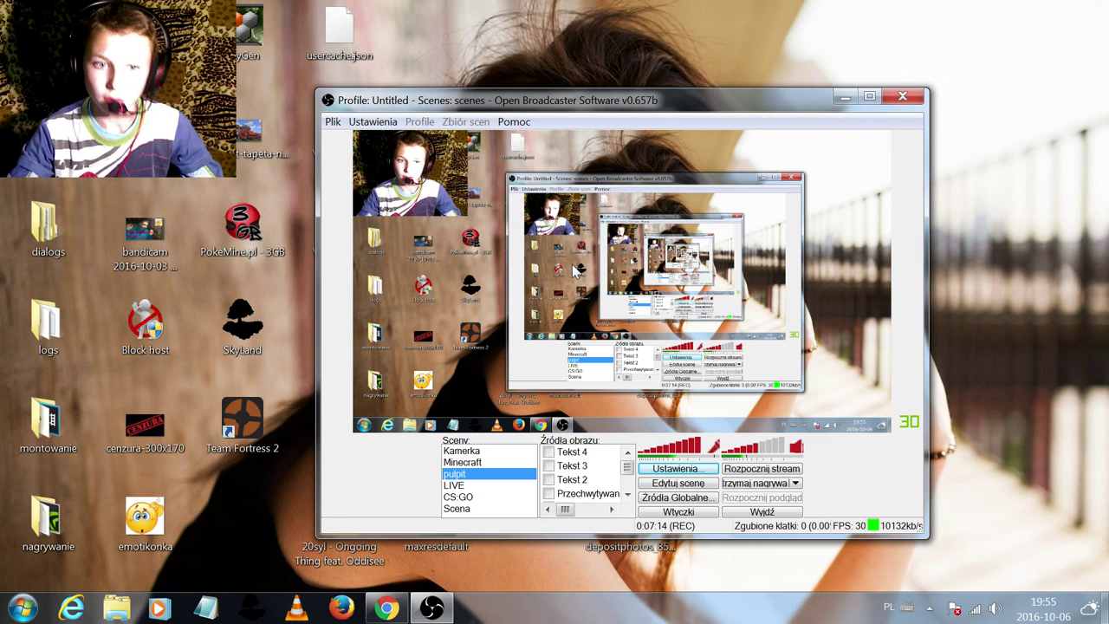
# - Turn on scene editing for the pulpit scene and select the webcam source in the preview
pyautogui.click(680, 484)
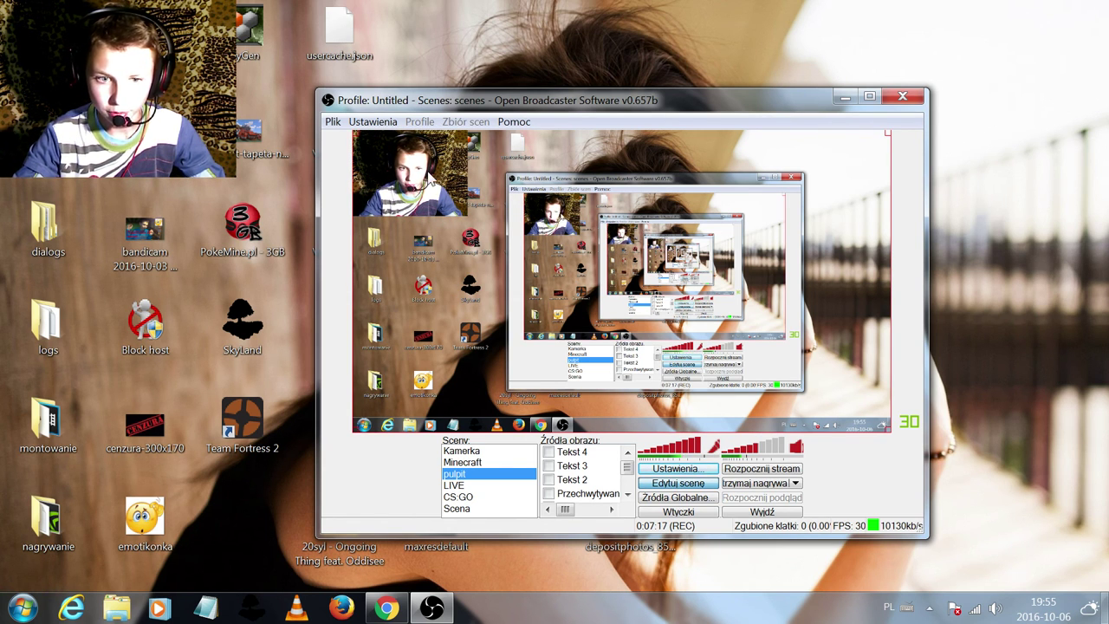
pyautogui.click(410, 188)
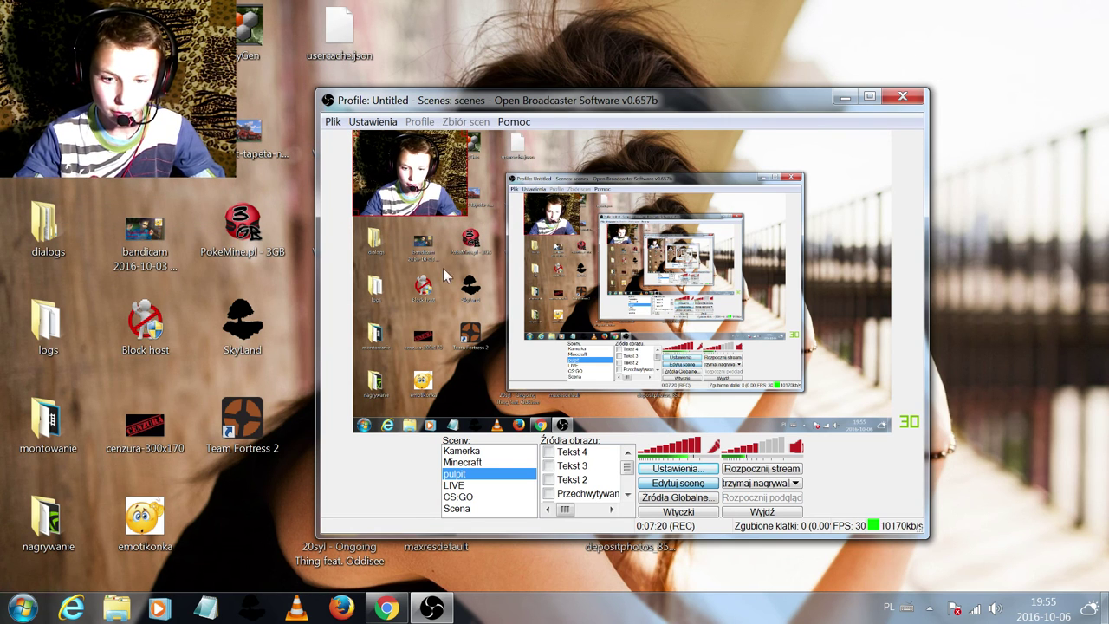
pyautogui.scroll(-1, 631, 495)
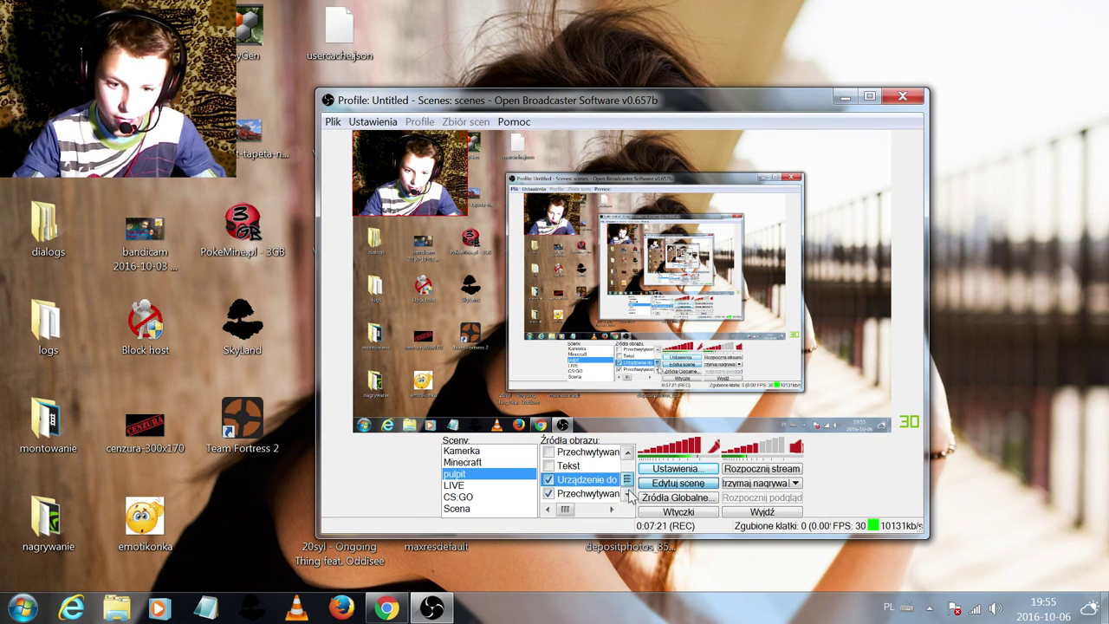
# - Add a text source named Tekst 5 to the pulpit scene
pyautogui.rightClick(542, 478)
pyautogui.moveTo(576, 490)
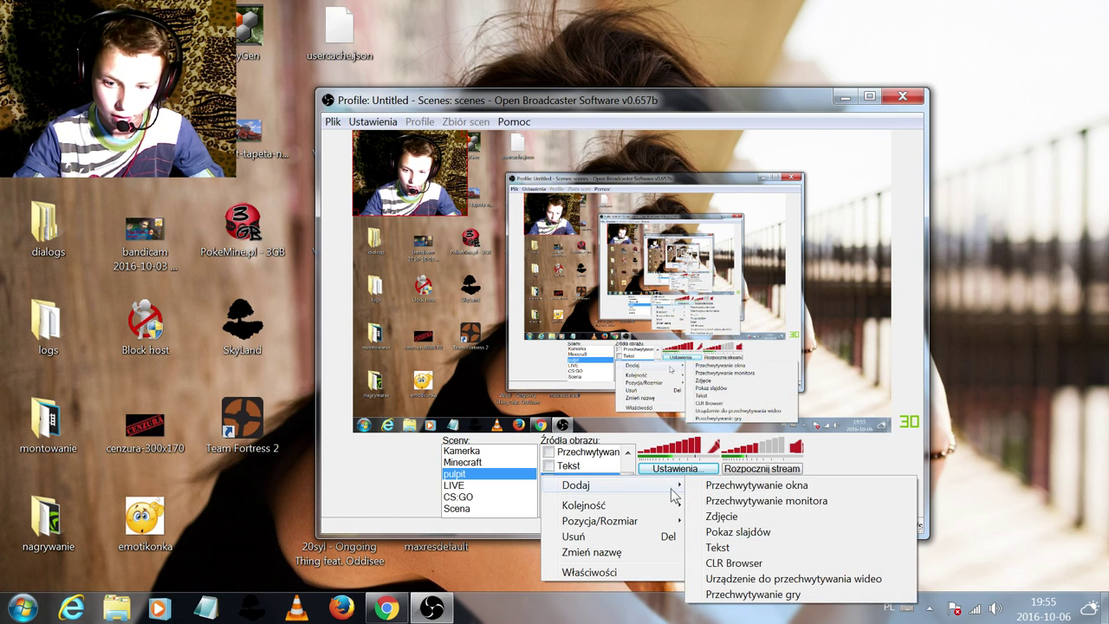
pyautogui.click(718, 560)
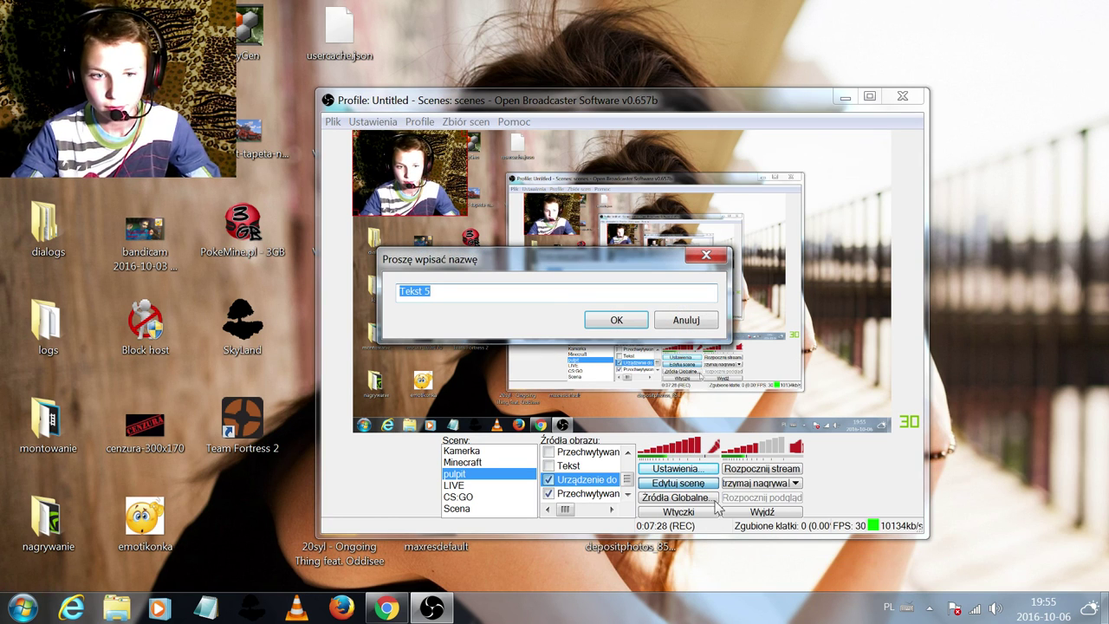
pyautogui.click(616, 319)
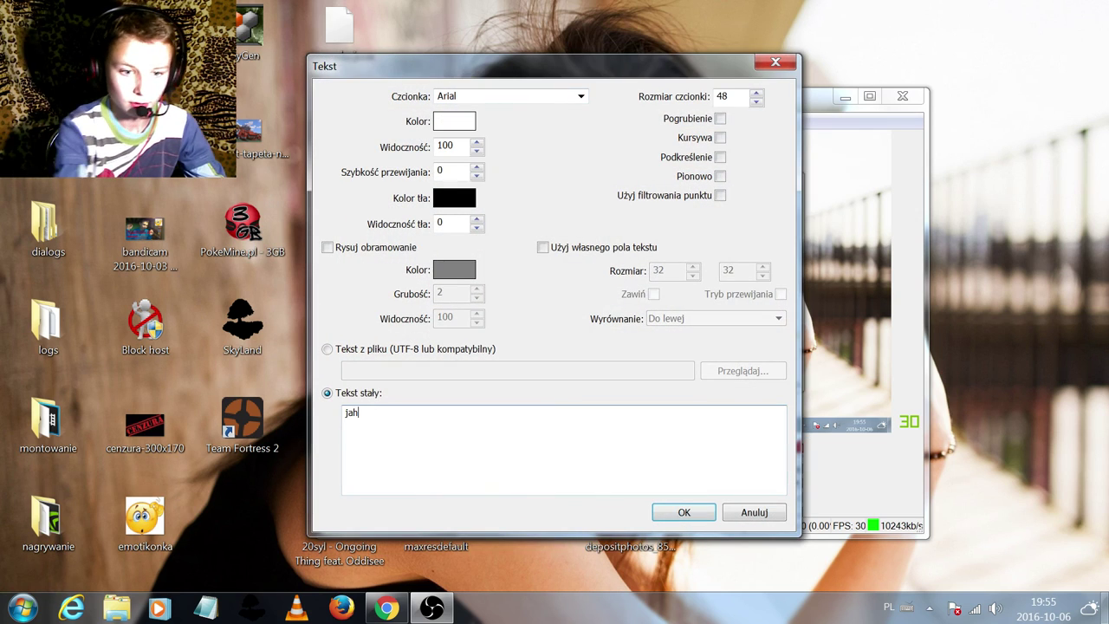
# - Enter the static text "jahbdhjabsdawdasdaw" and format it in the Batang font with a red colour
pyautogui.click(569, 97)
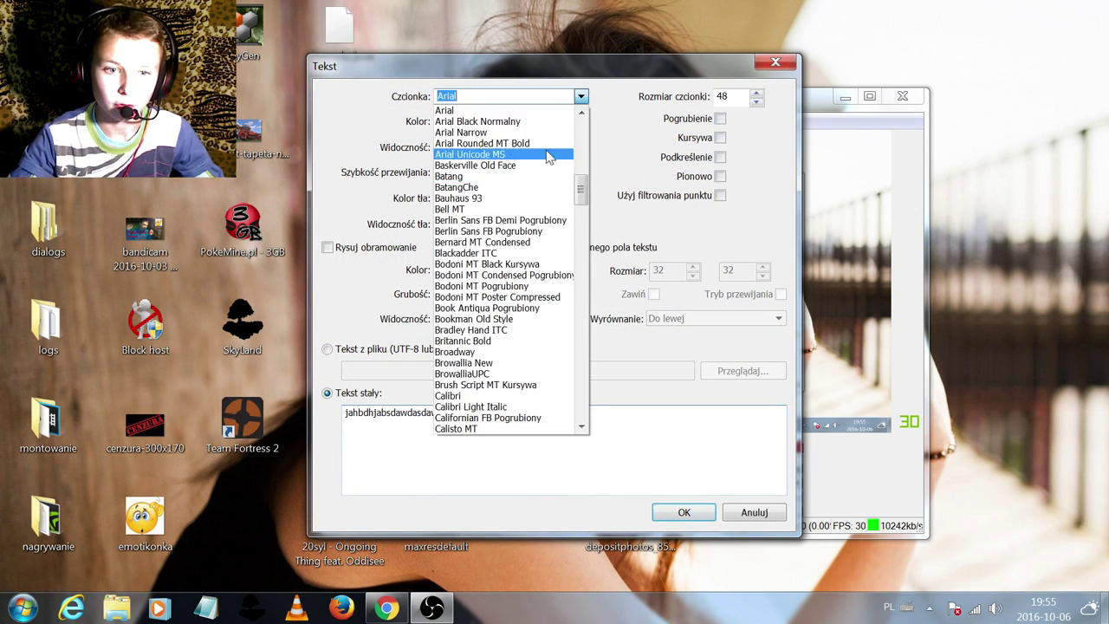
pyautogui.click(468, 172)
pyautogui.click(455, 121)
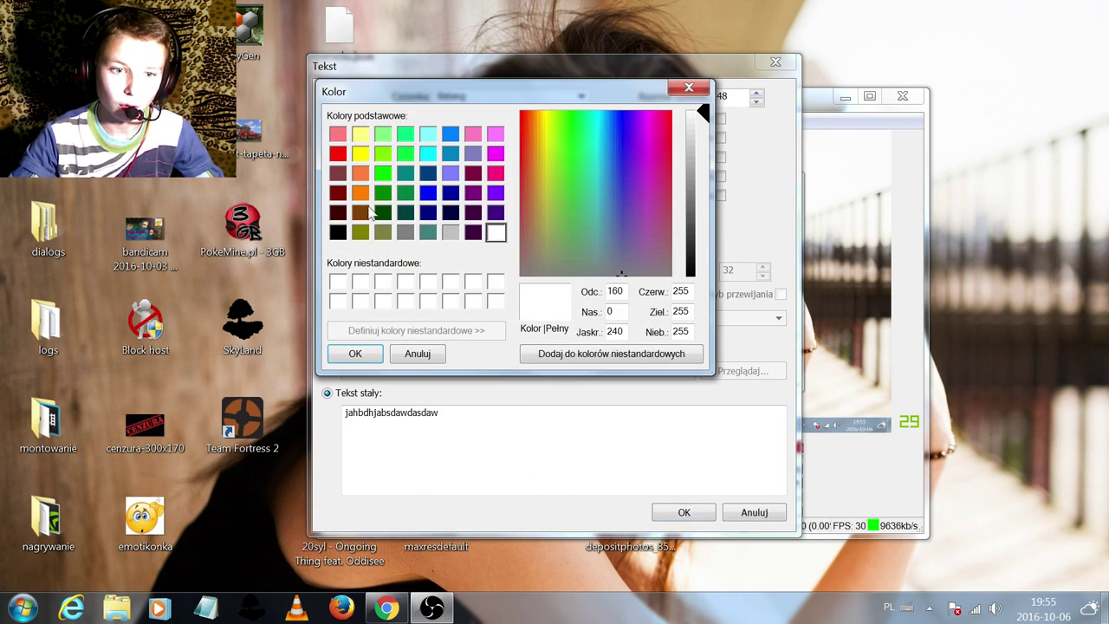
pyautogui.click(338, 154)
pyautogui.click(356, 350)
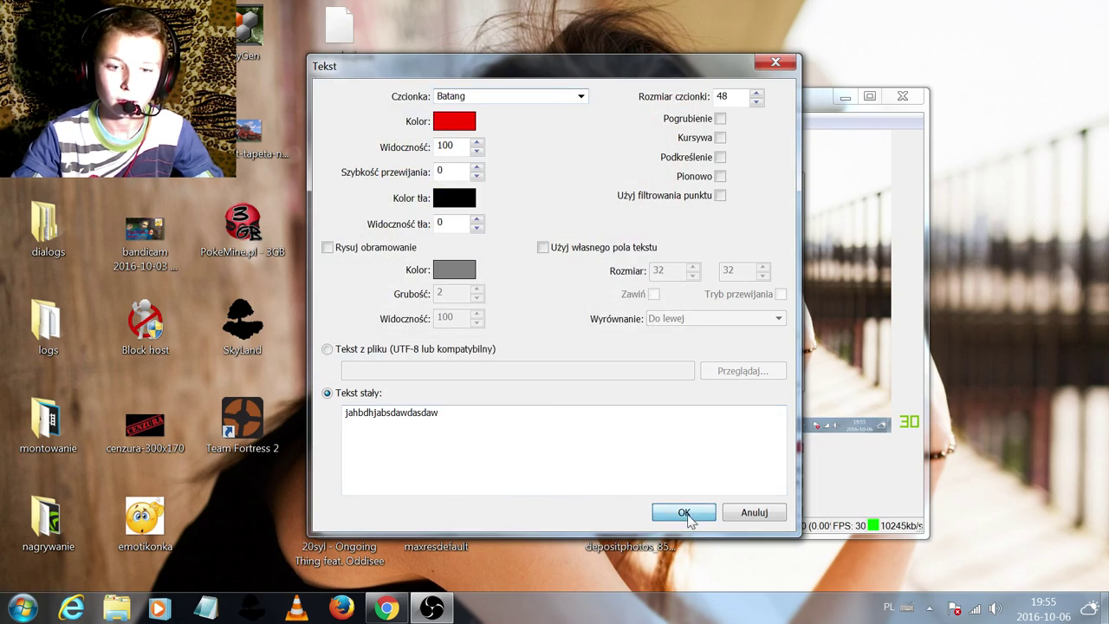
pyautogui.click(683, 513)
# - Move the red text just below the webcam image in the preview and widen it slightly, and delete that text source
pyautogui.moveTo(437, 138); pyautogui.dragTo(446, 218)
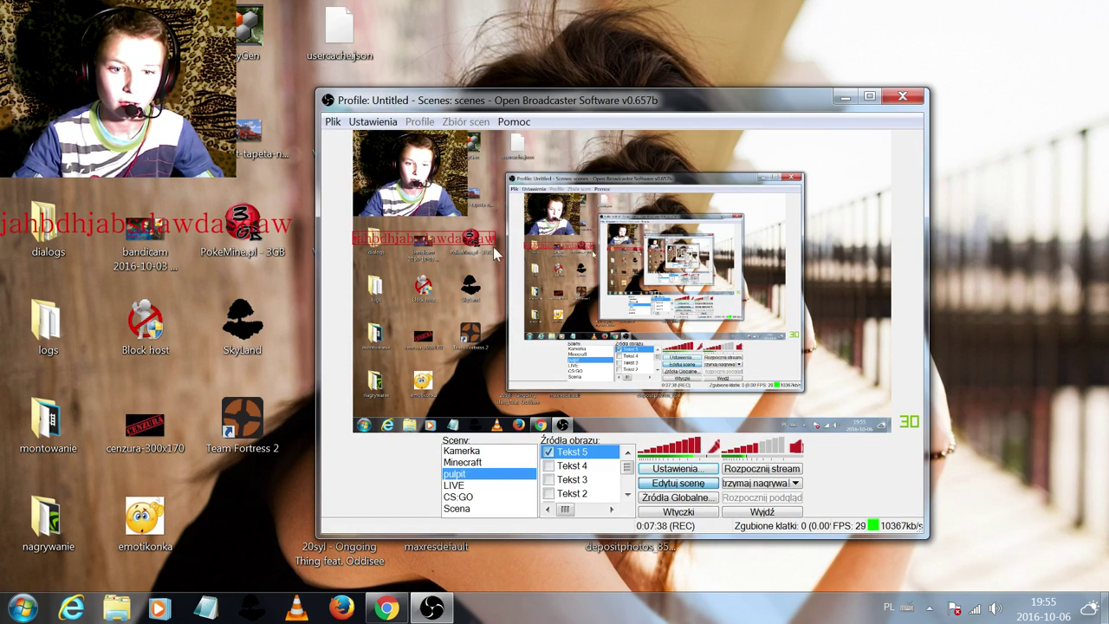
pyautogui.moveTo(493, 246); pyautogui.dragTo(414, 239)
pyautogui.rightClick(412, 239)
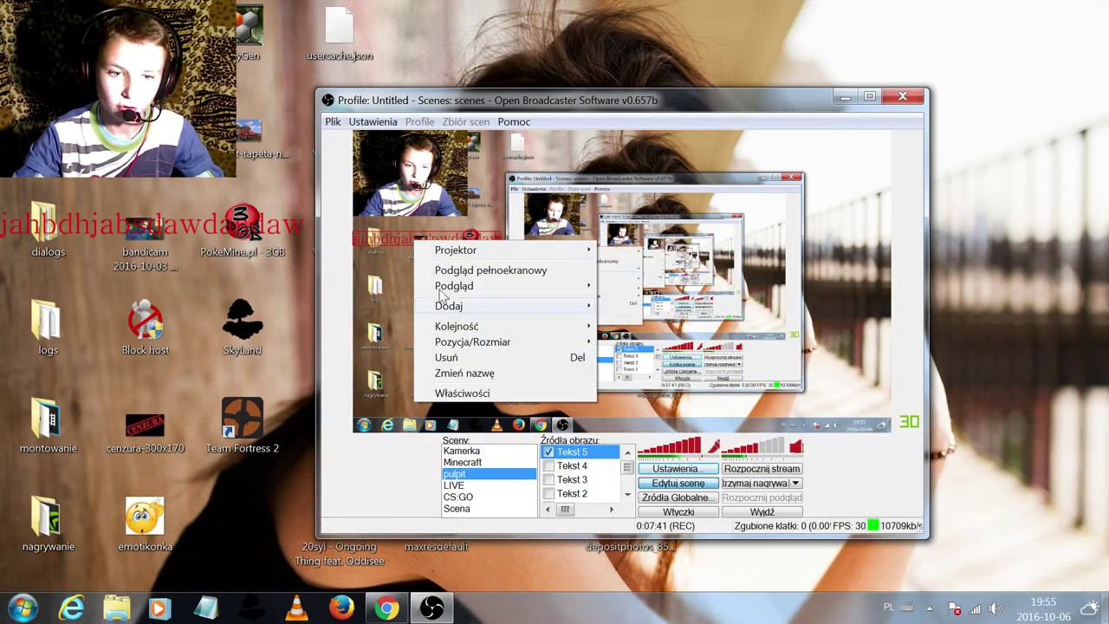
pyautogui.click(453, 356)
pyautogui.click(610, 359)
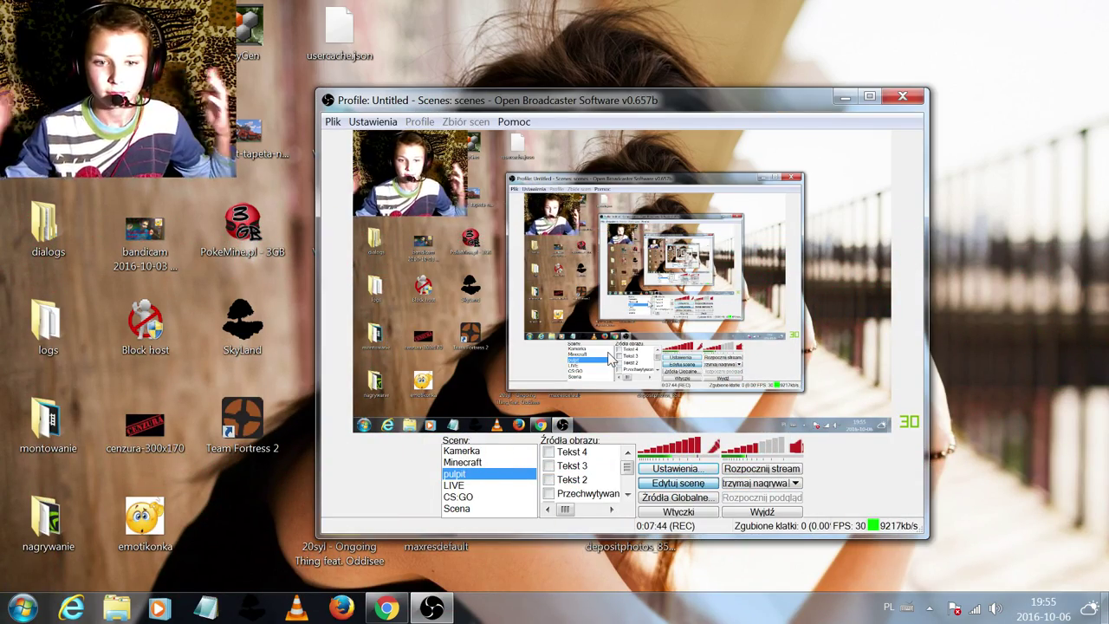